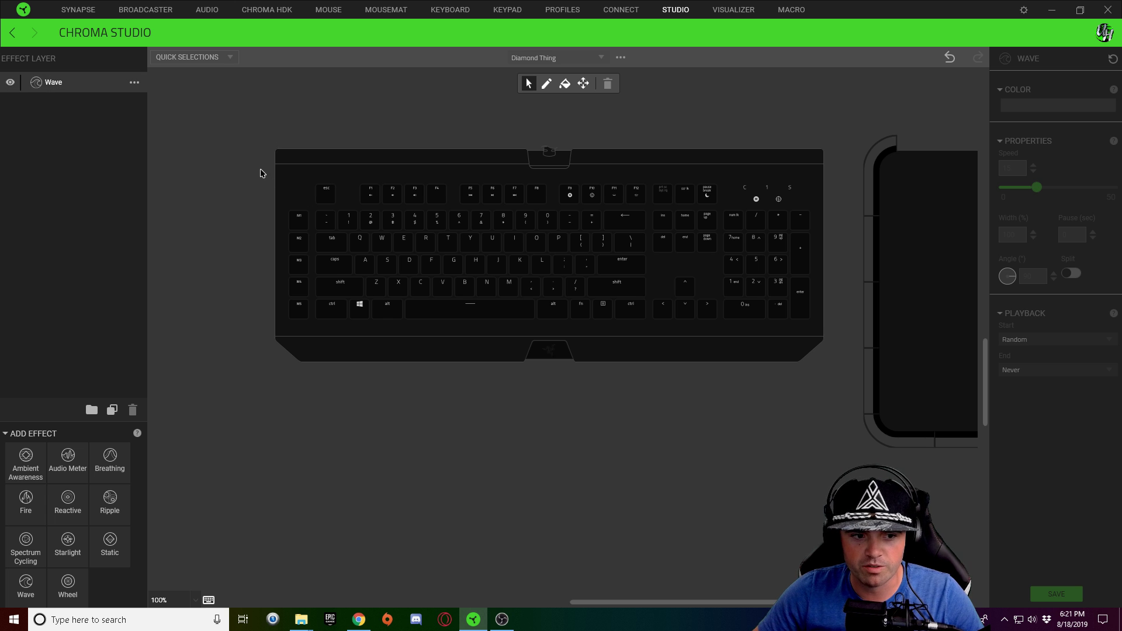
Marquee-select every key on the keyboard for the new Wave layer.
left_click_drag(258, 165, 814, 453)
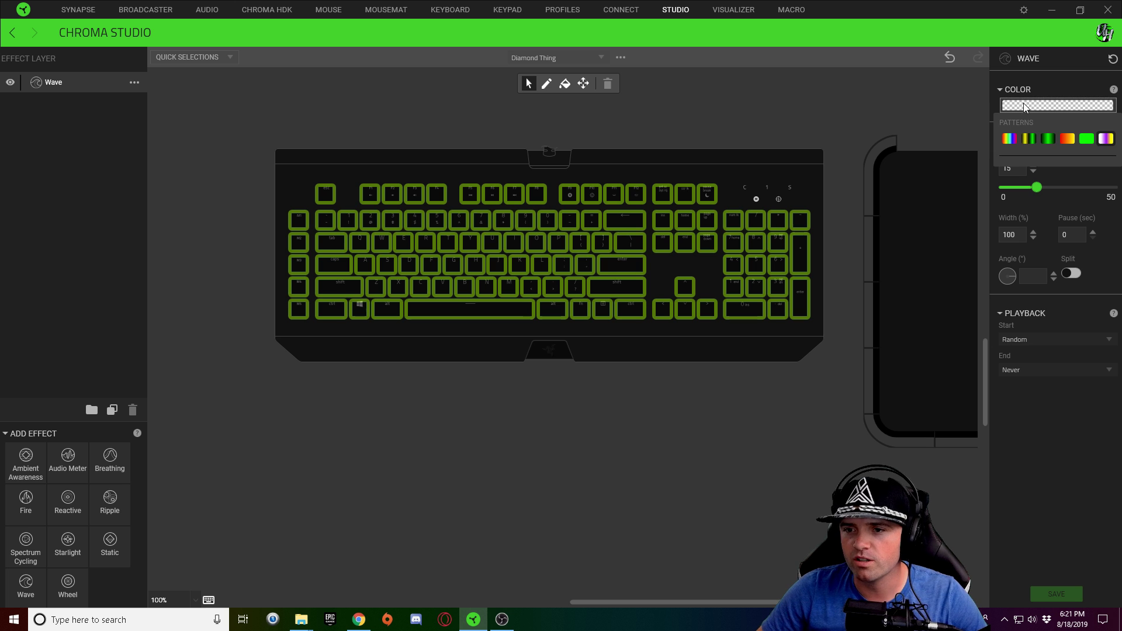
Give the keyboard wave the rainbow pattern, a 290° angle and Split on, then save.
left_click(1010, 139)
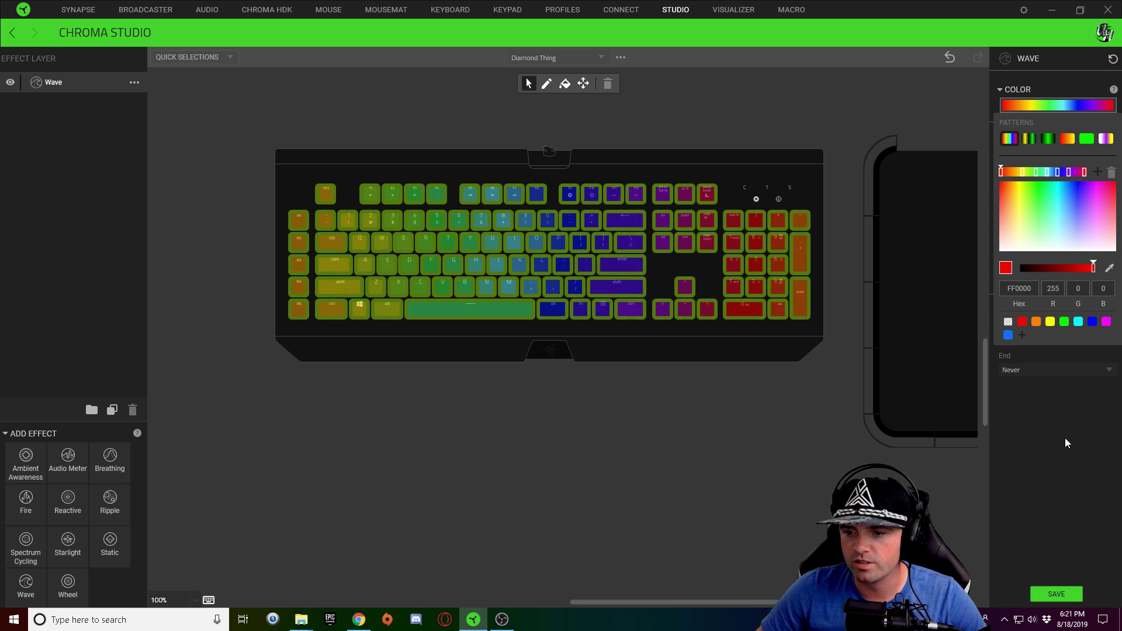
left_click(1051, 426)
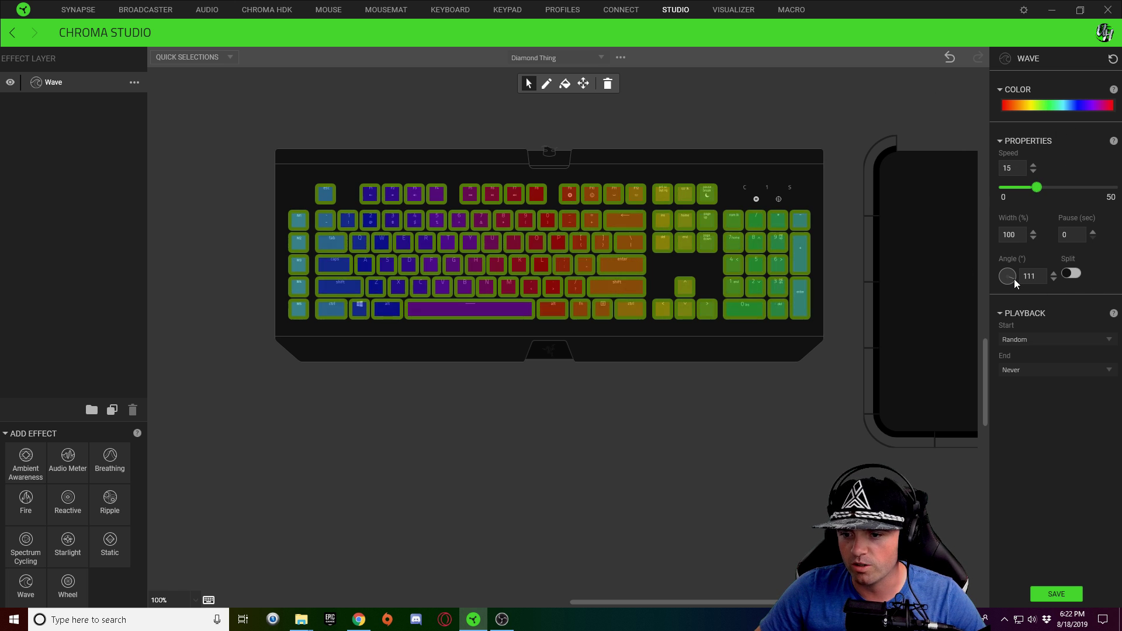
left_click_drag(1015, 279, 963, 263)
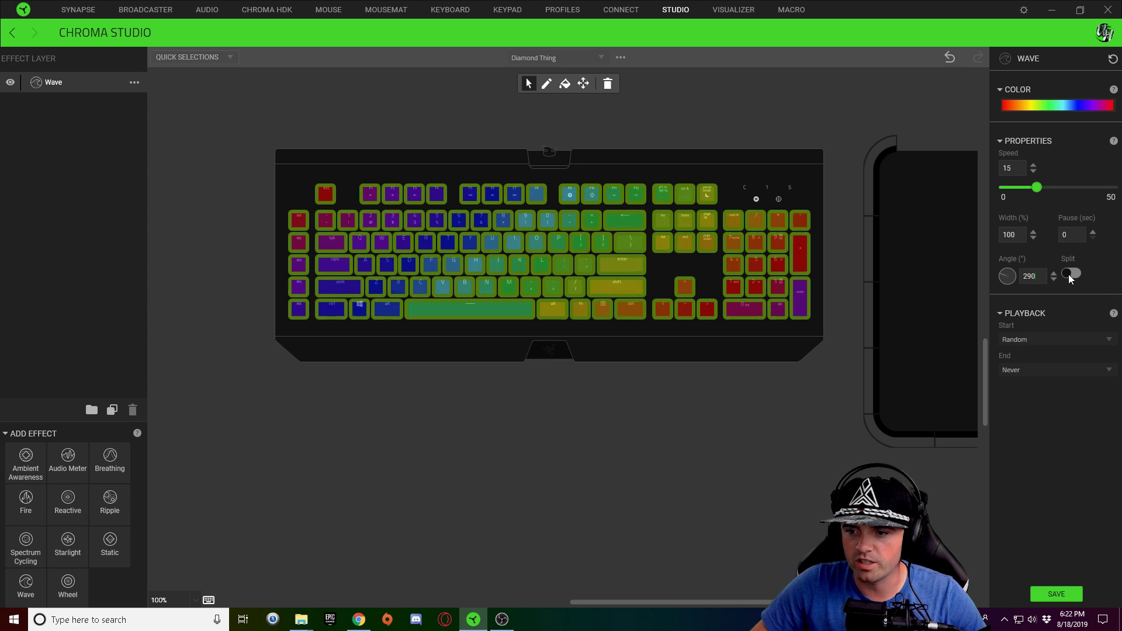
left_click(1070, 274)
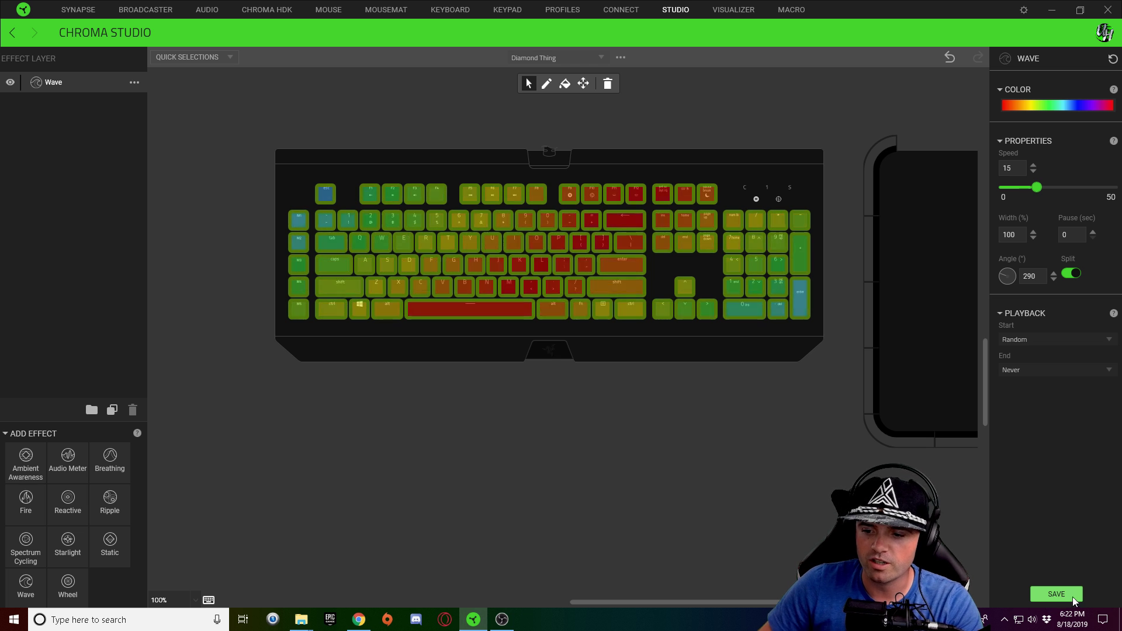
left_click(1051, 589)
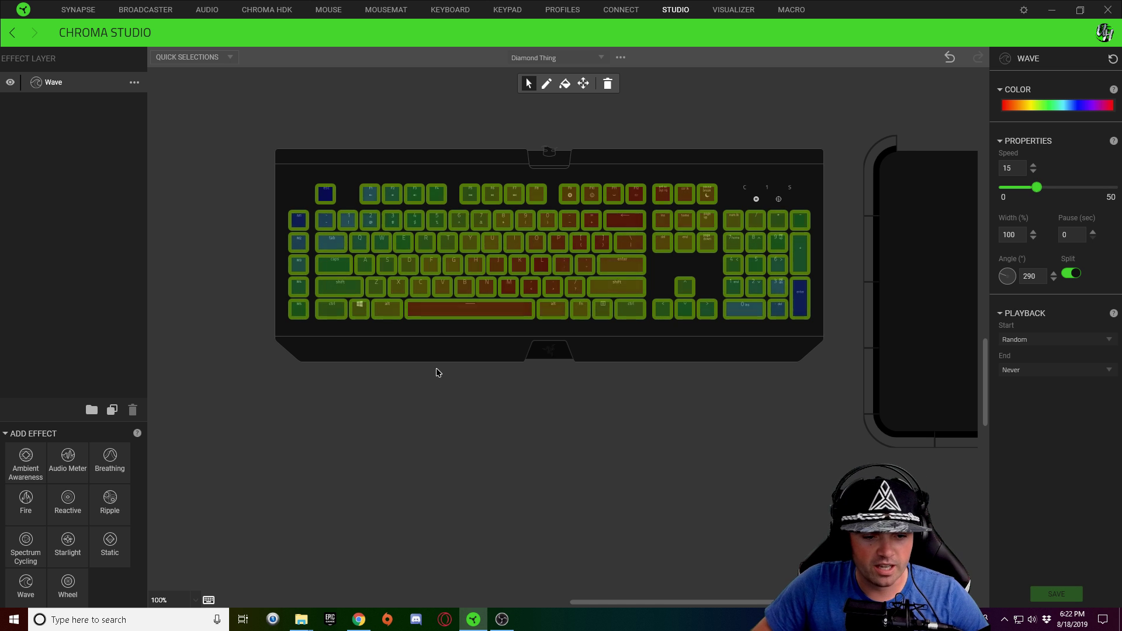
left_click(532, 420)
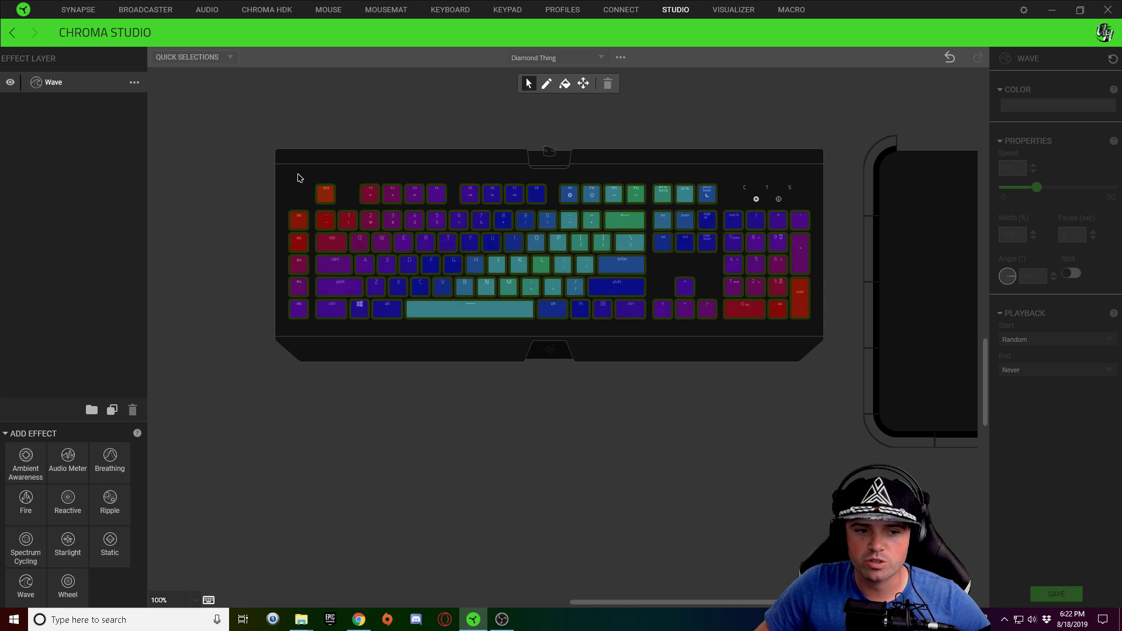
left_click_drag(272, 266, 558, 329)
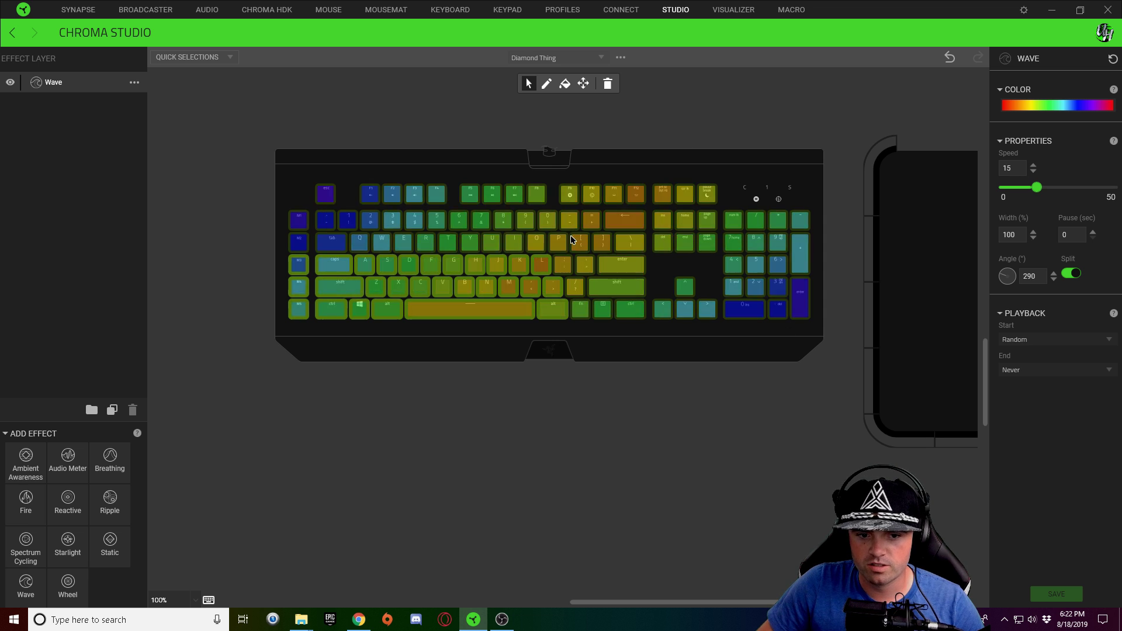
mouse_move(567, 238)
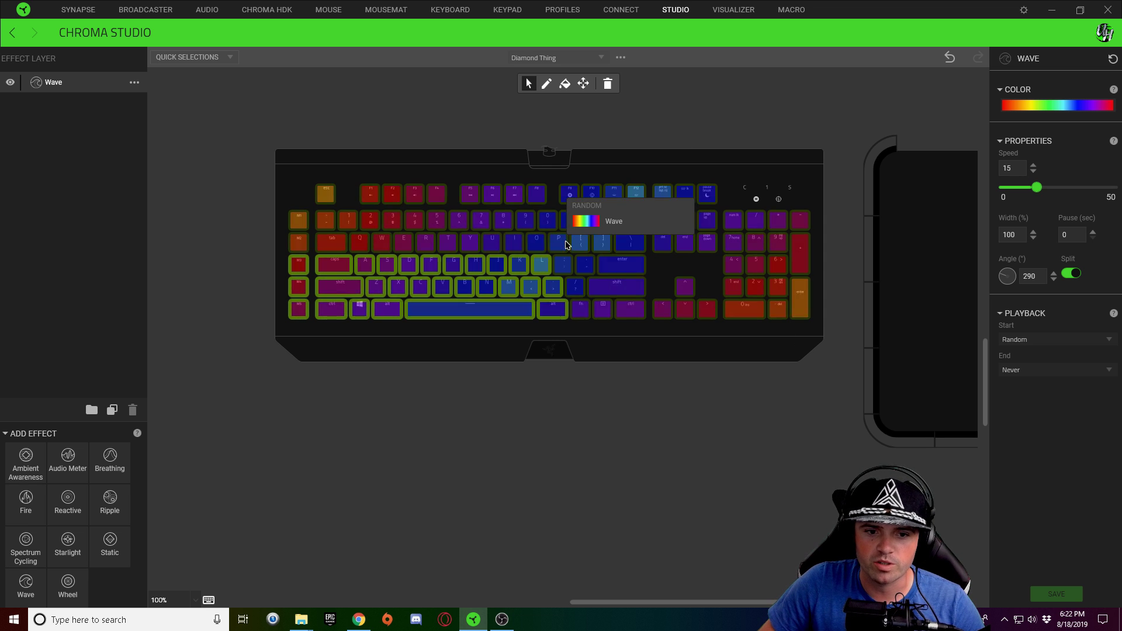
left_click_drag(568, 241, 819, 168)
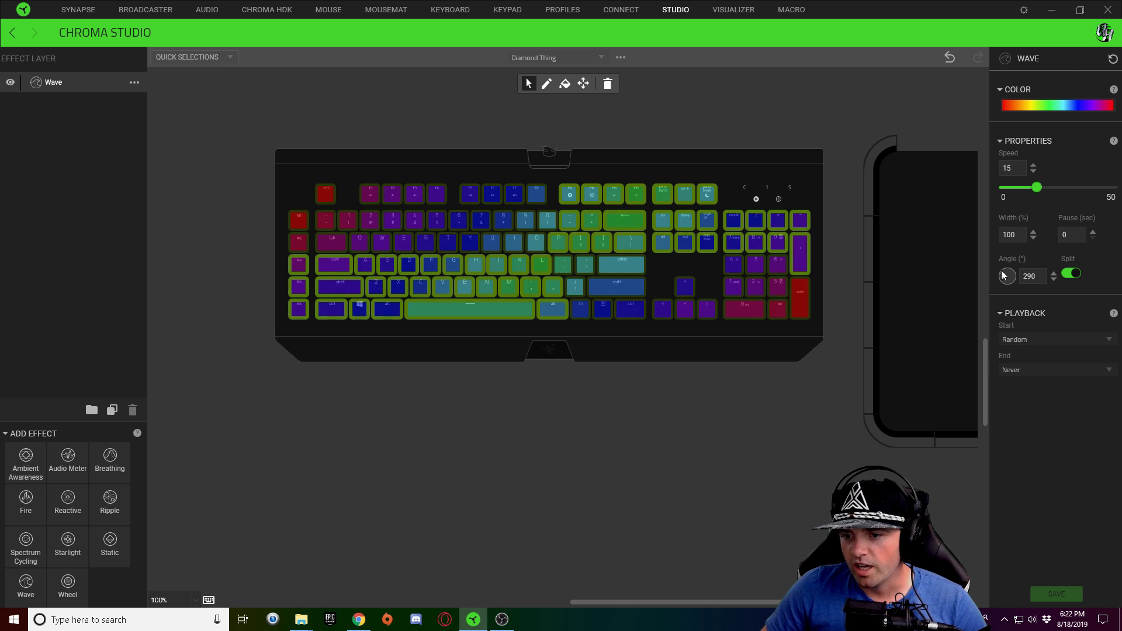
left_click_drag(1002, 275, 991, 280)
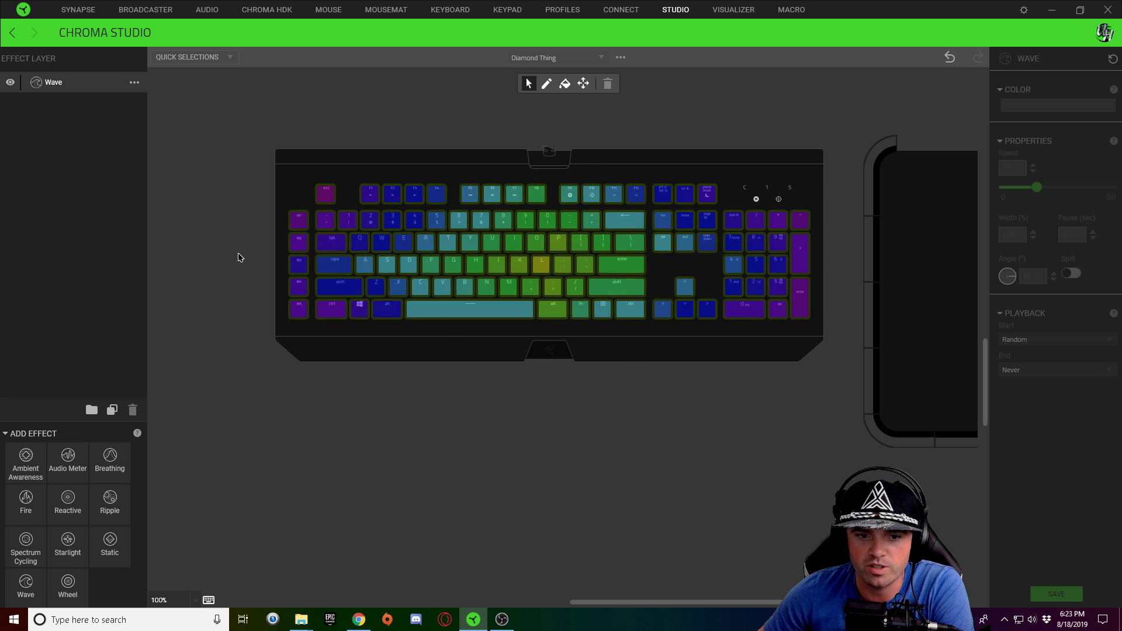
right_click(93, 86)
Duplicate the Wave layer and select the top copy's colour settings.
left_click(120, 114)
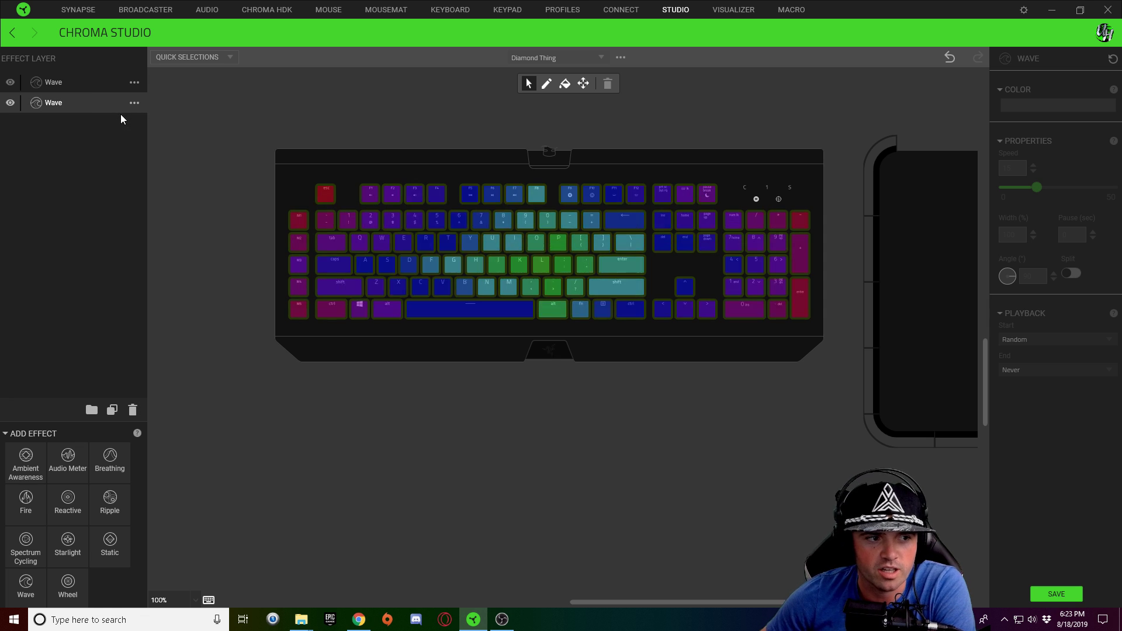
left_click(86, 80)
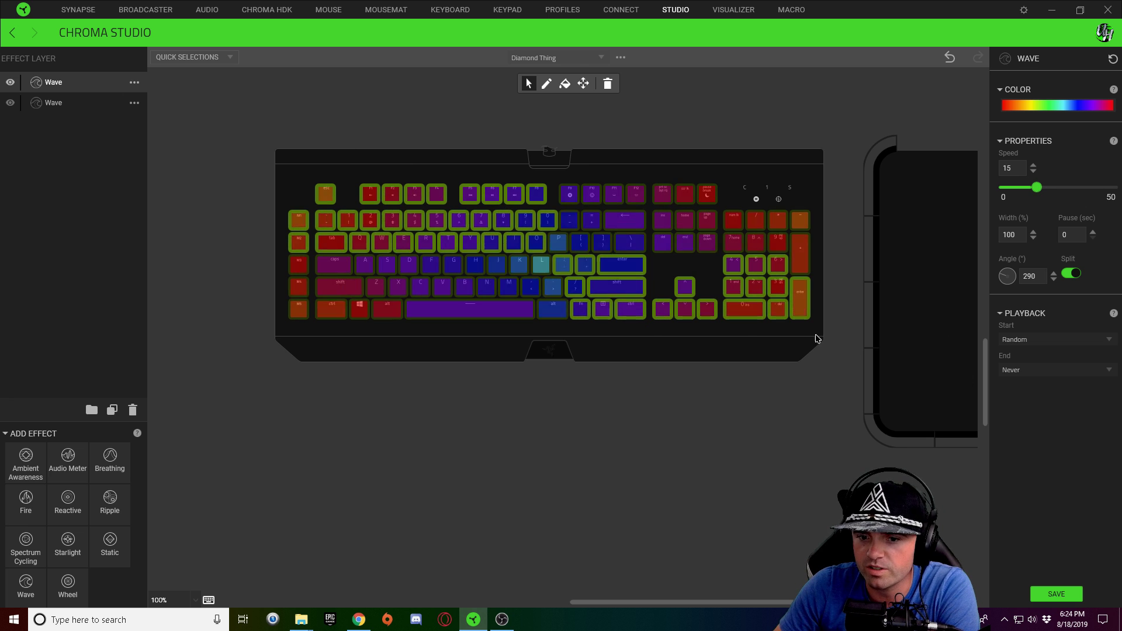
left_click(1047, 107)
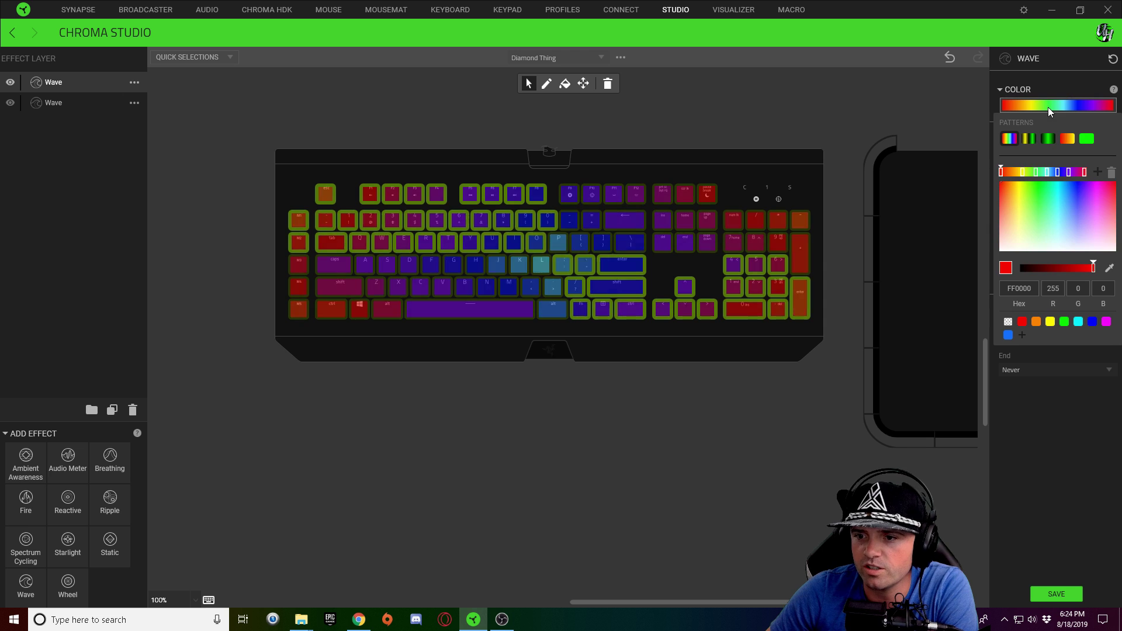
Set the copy's gradient to white FFFFFF, purple 7108FF and yellow FFFF00.
left_click(1050, 140)
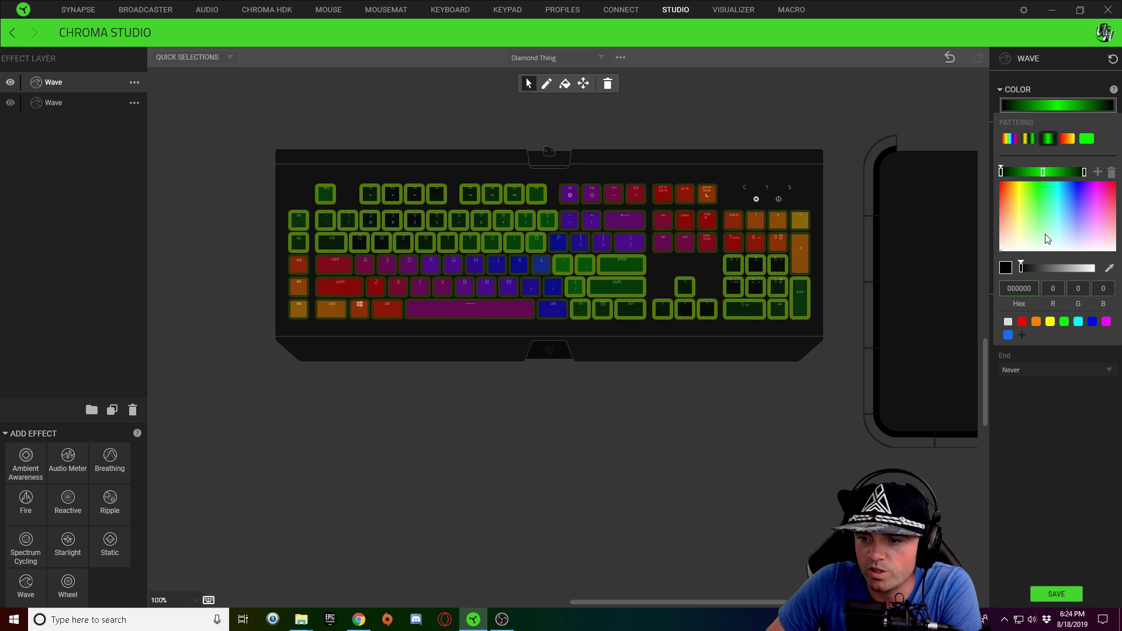
left_click(1018, 288)
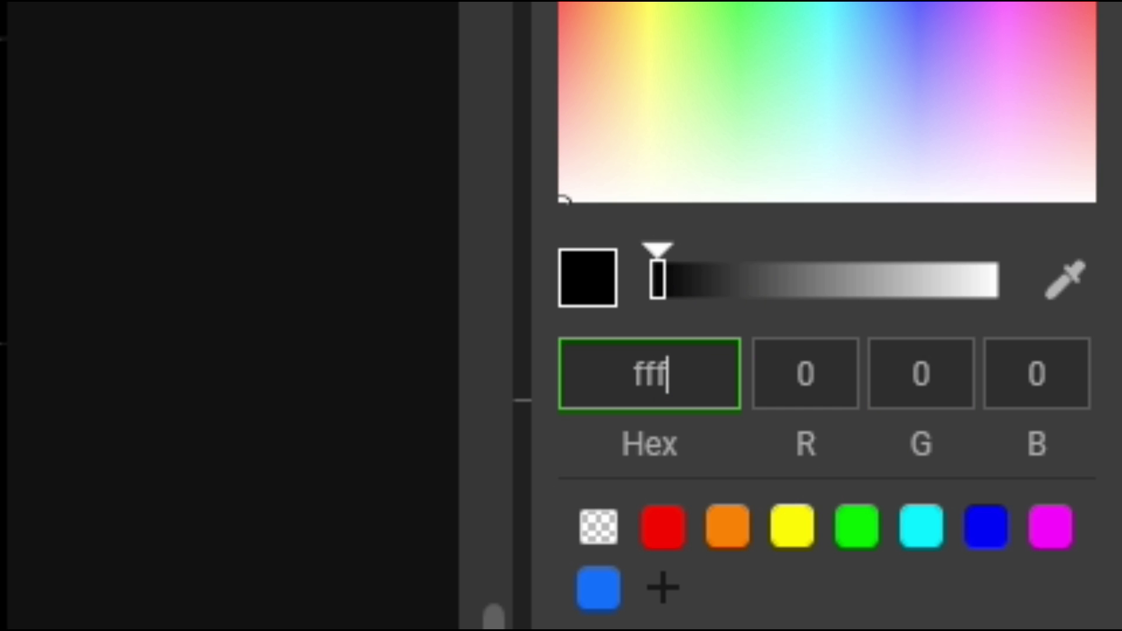
type("fffff")
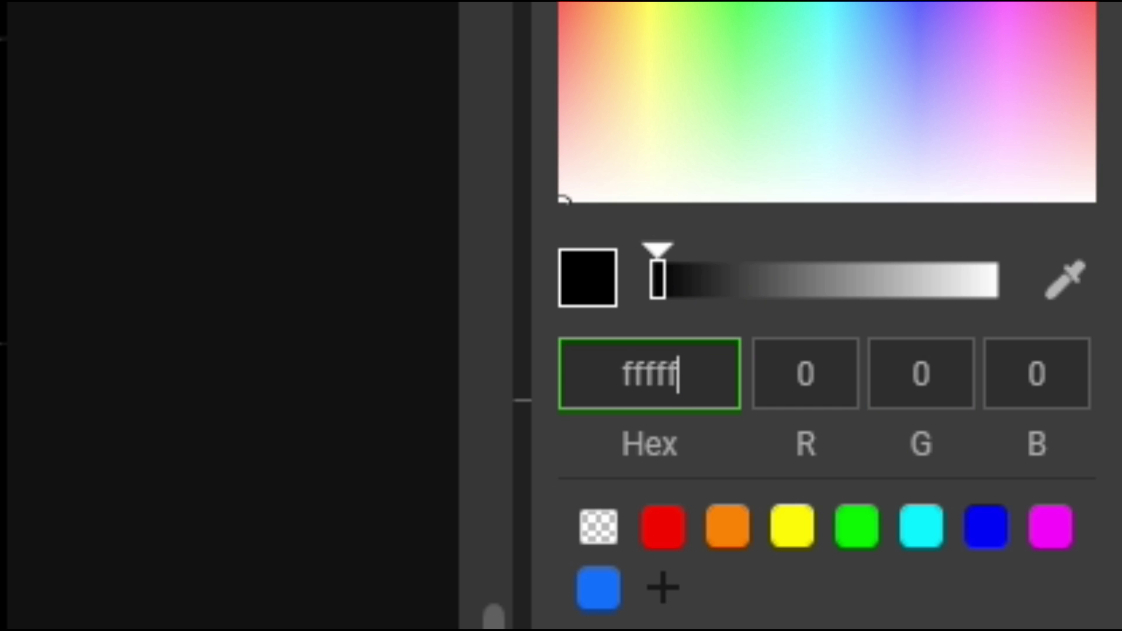
type("f")
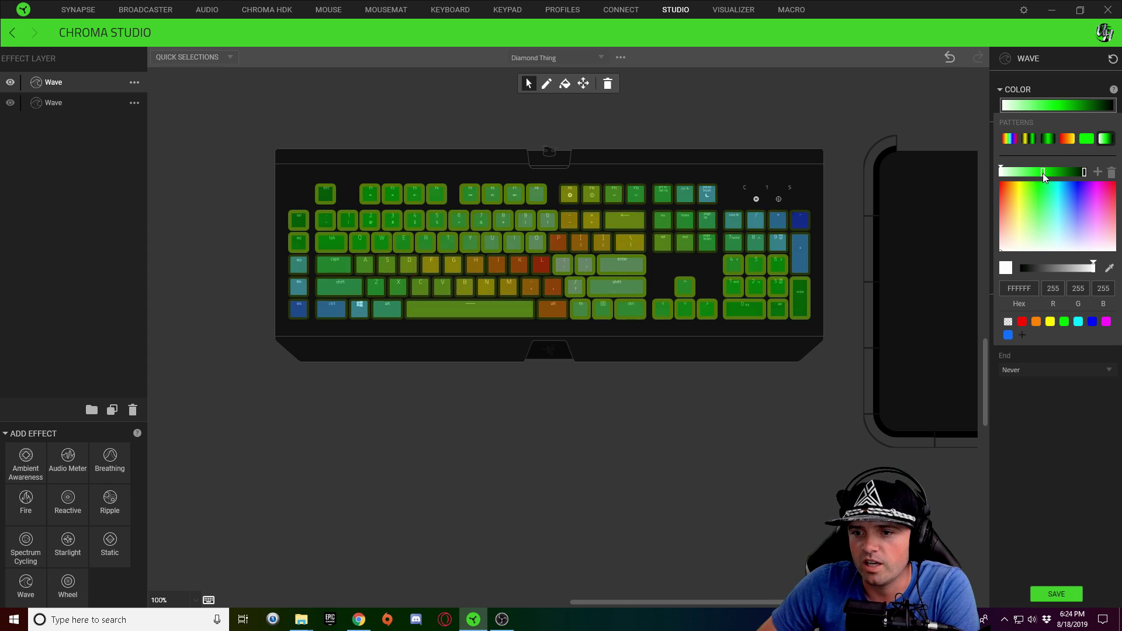
left_click(1043, 172)
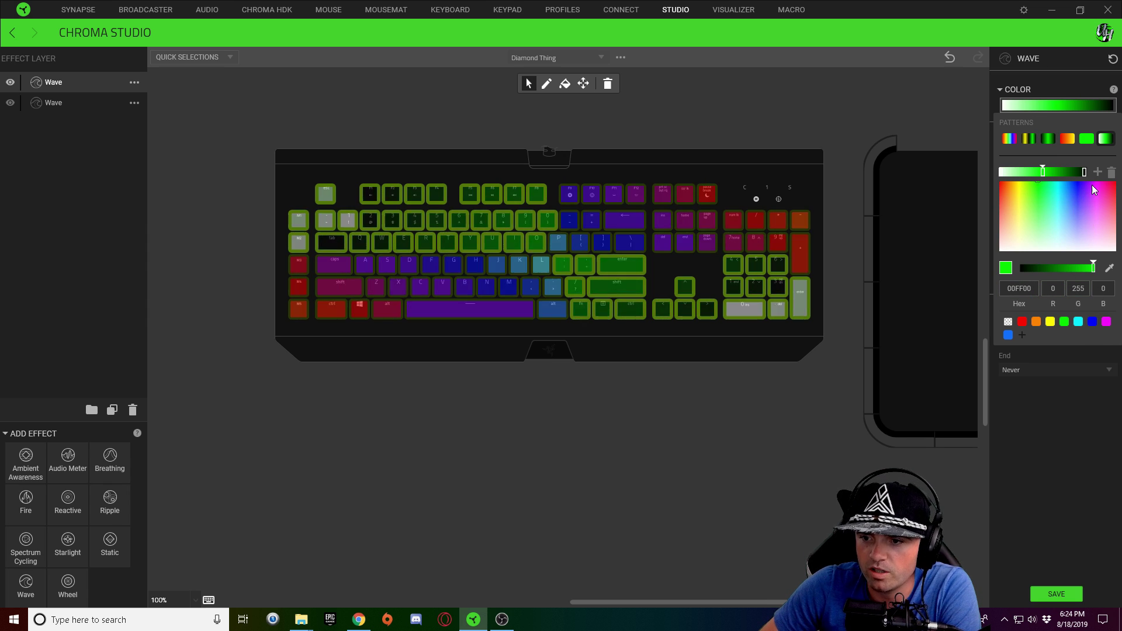
left_click_drag(1086, 187, 1086, 184)
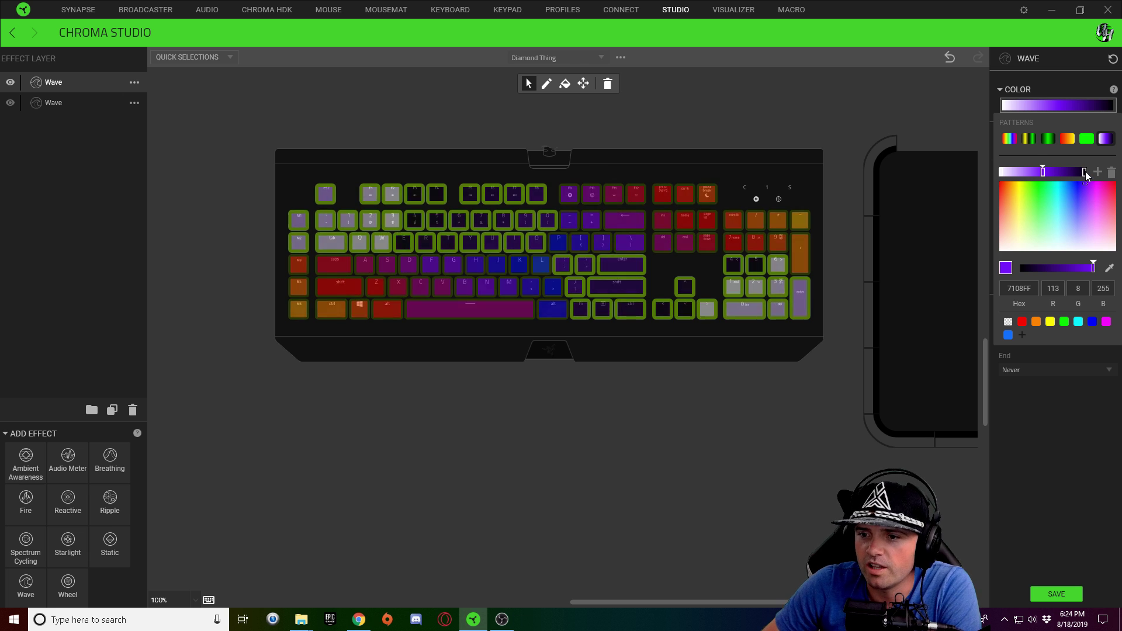
left_click(1050, 322)
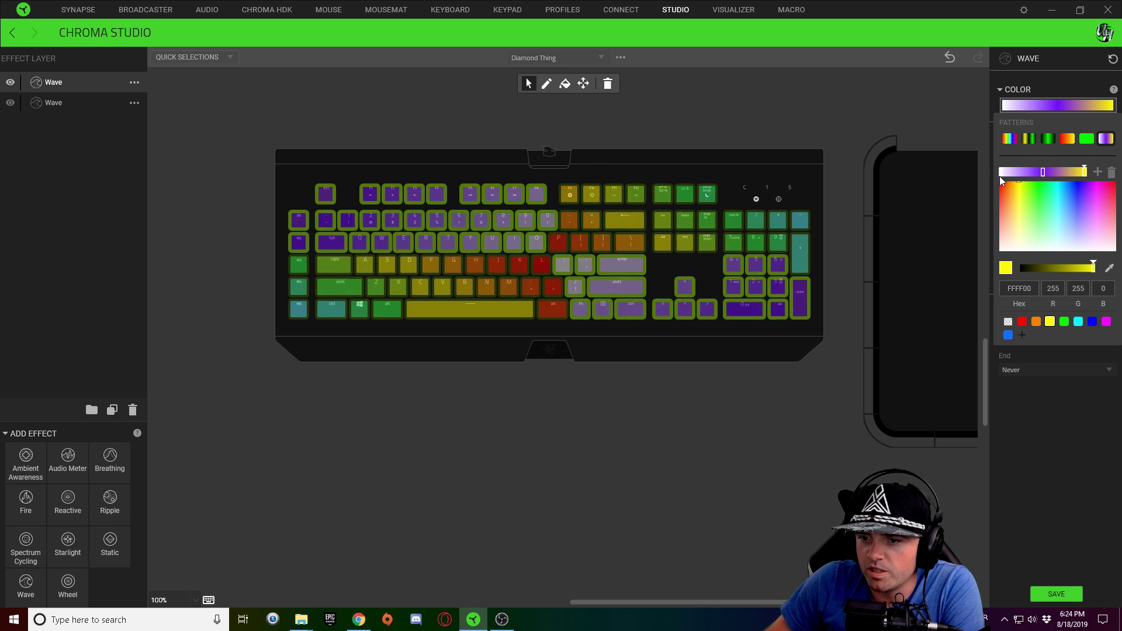
left_click_drag(1001, 174, 1009, 175)
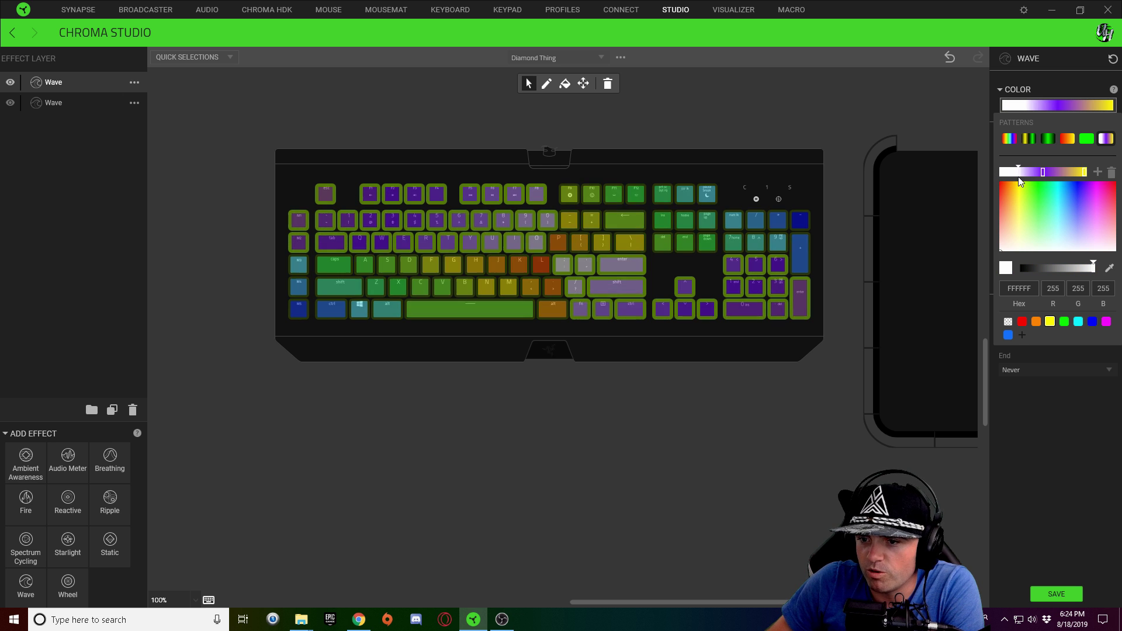
Run the gradient wave at speed 30, width 300% with a 2-second pause, and save.
left_click(1084, 173)
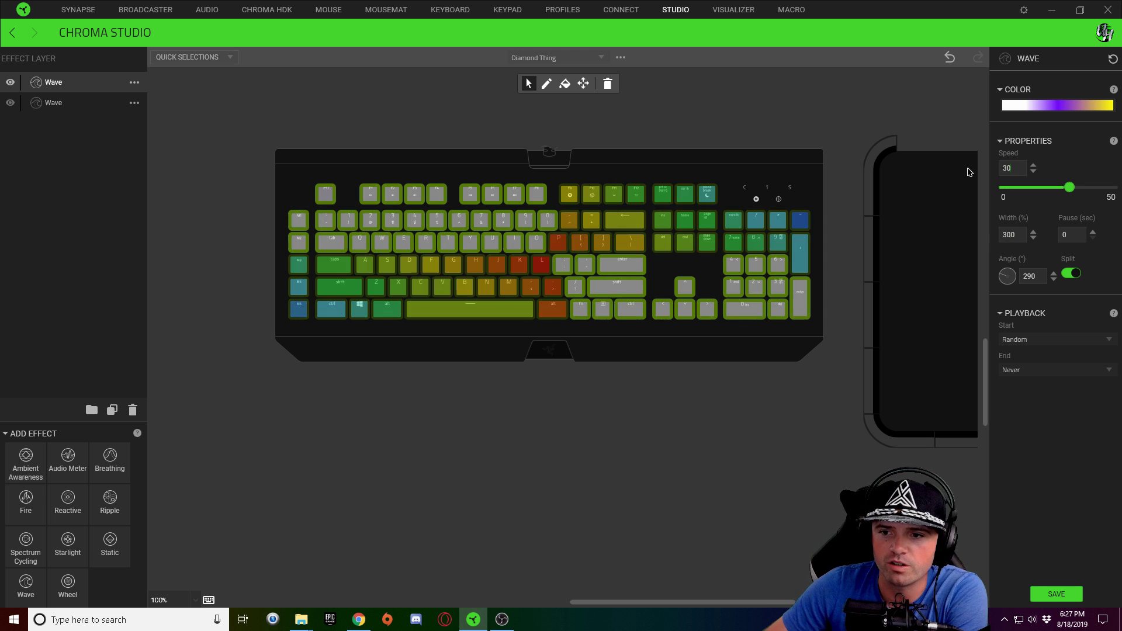
left_click(1093, 232)
left_click(1093, 232)
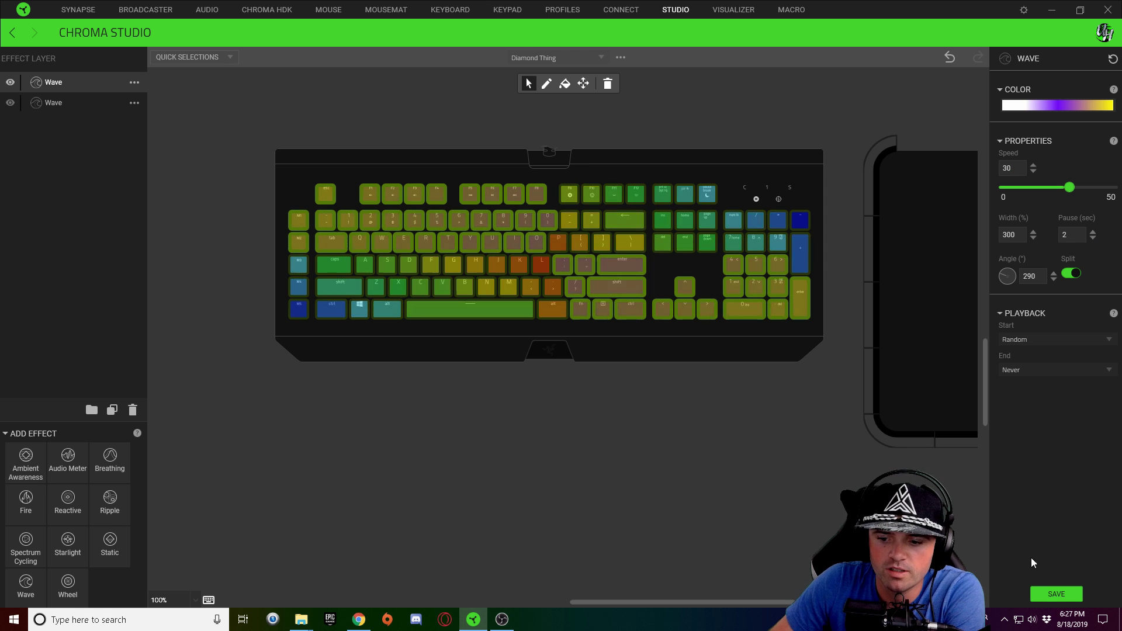
left_click(1059, 594)
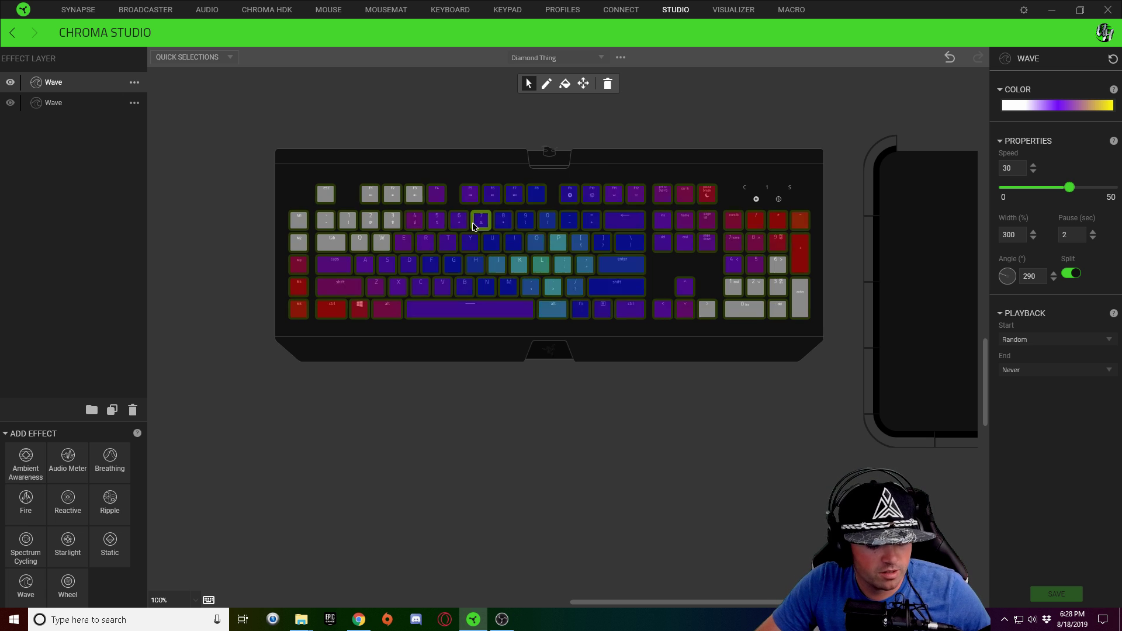
left_click_drag(675, 328, 243, 131)
Check which layers apply to several keys, then set the wave angle to 250° and deselect.
left_click_drag(738, 335, 822, 333)
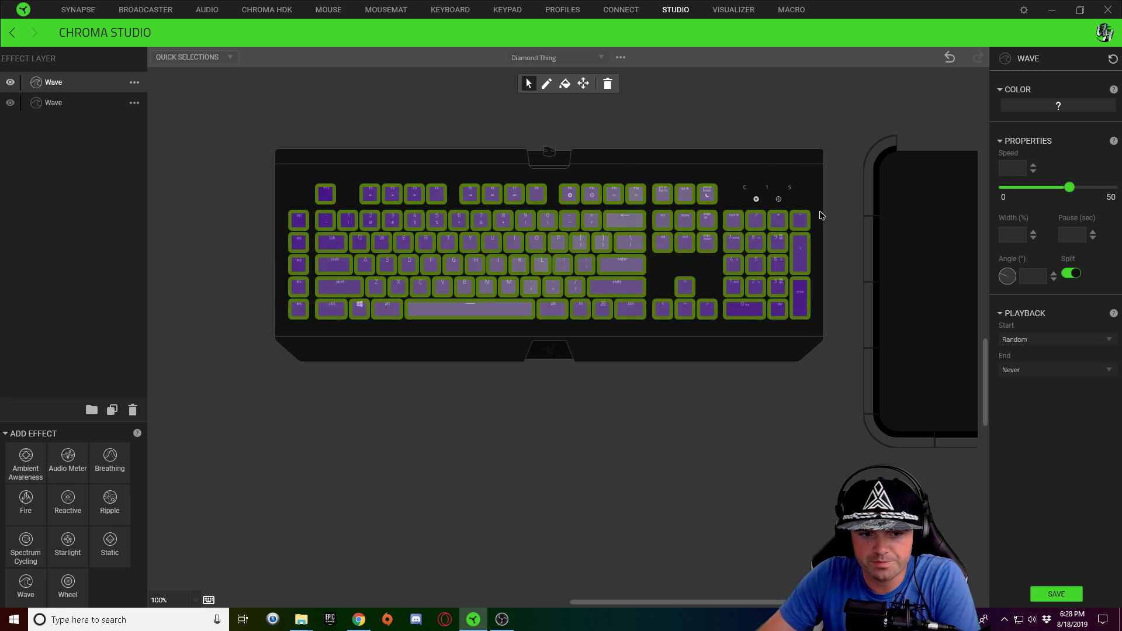
right_click(760, 199)
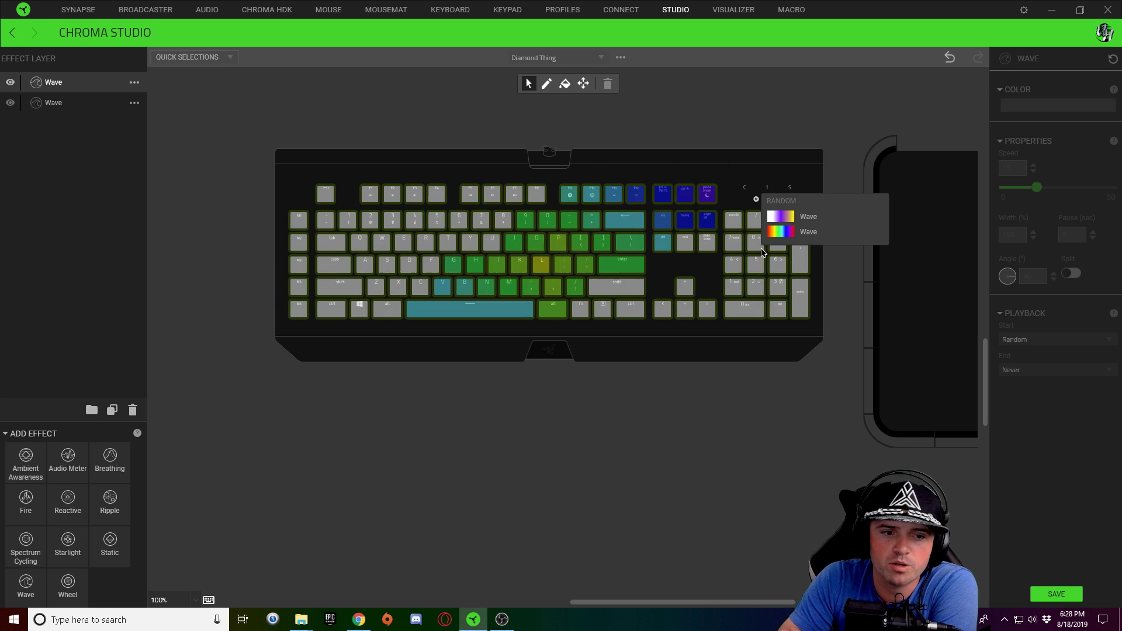
right_click(401, 168)
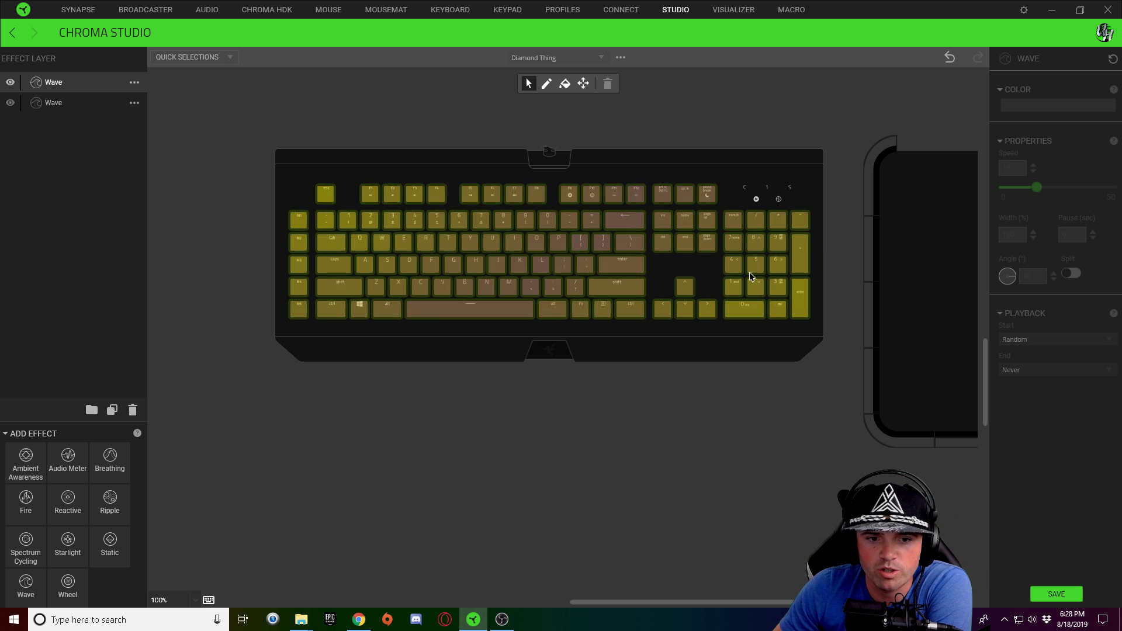
right_click(564, 188)
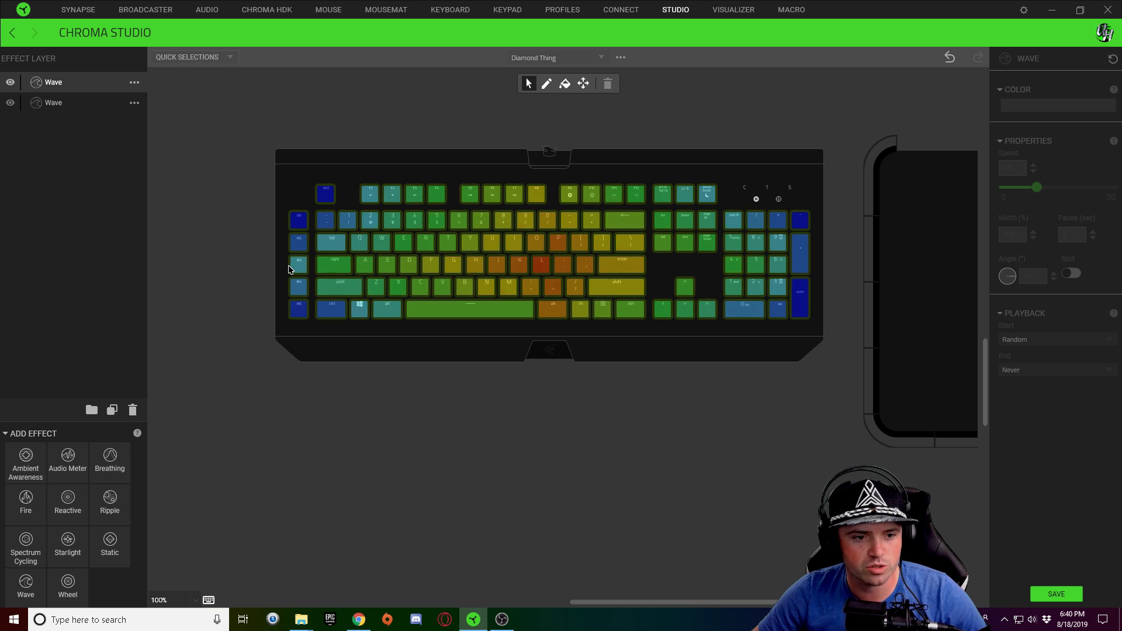
left_click_drag(283, 262, 550, 322)
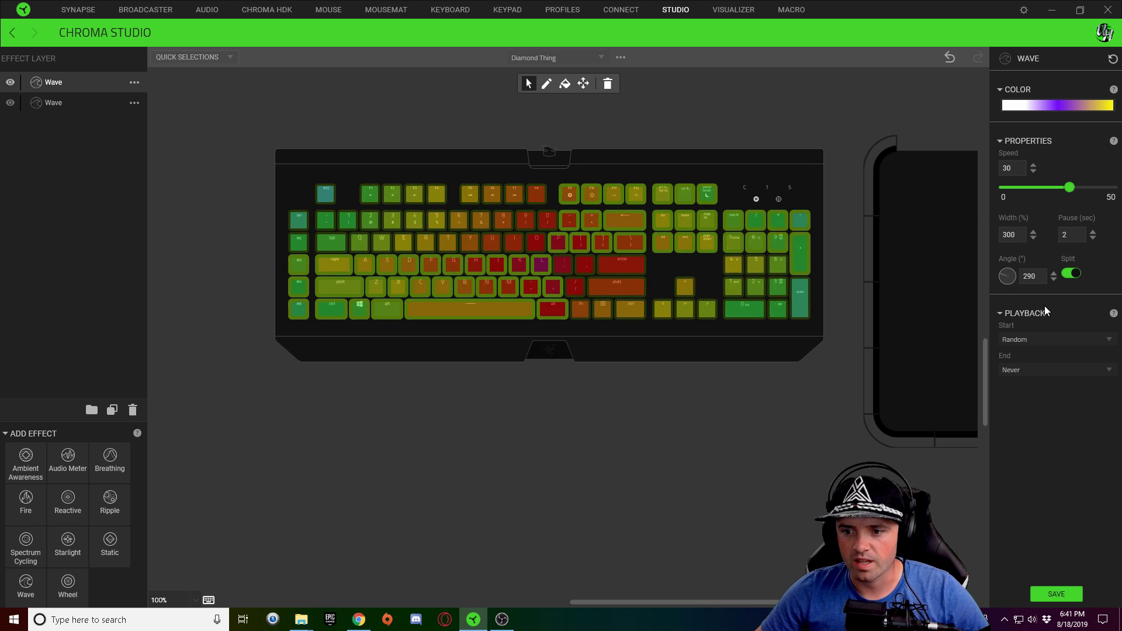
left_click(1010, 276)
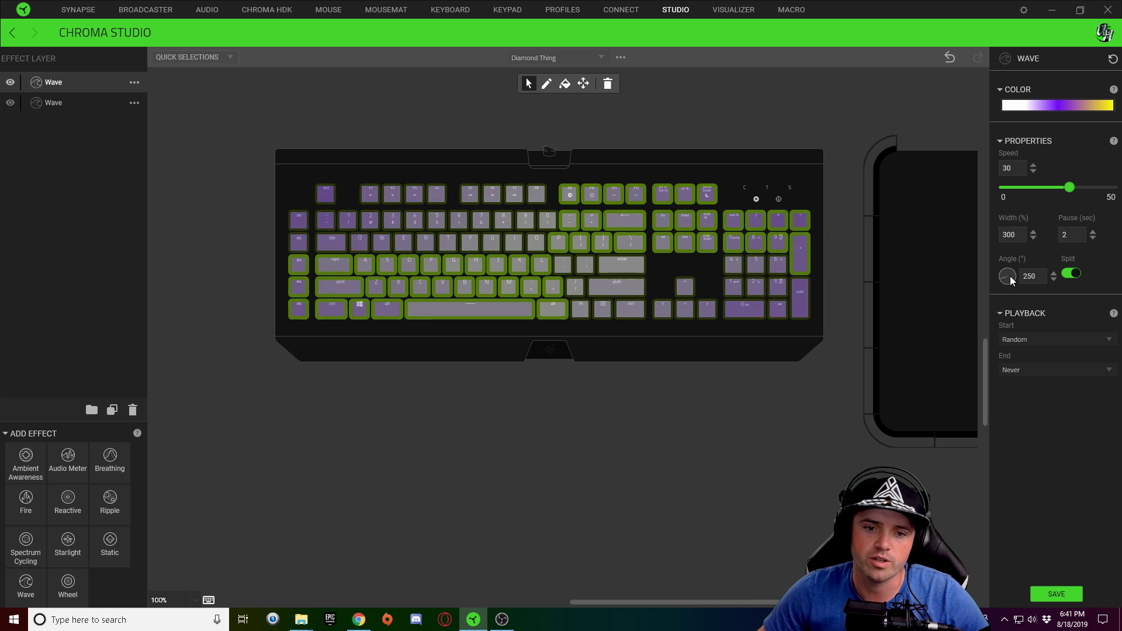
left_click(714, 111)
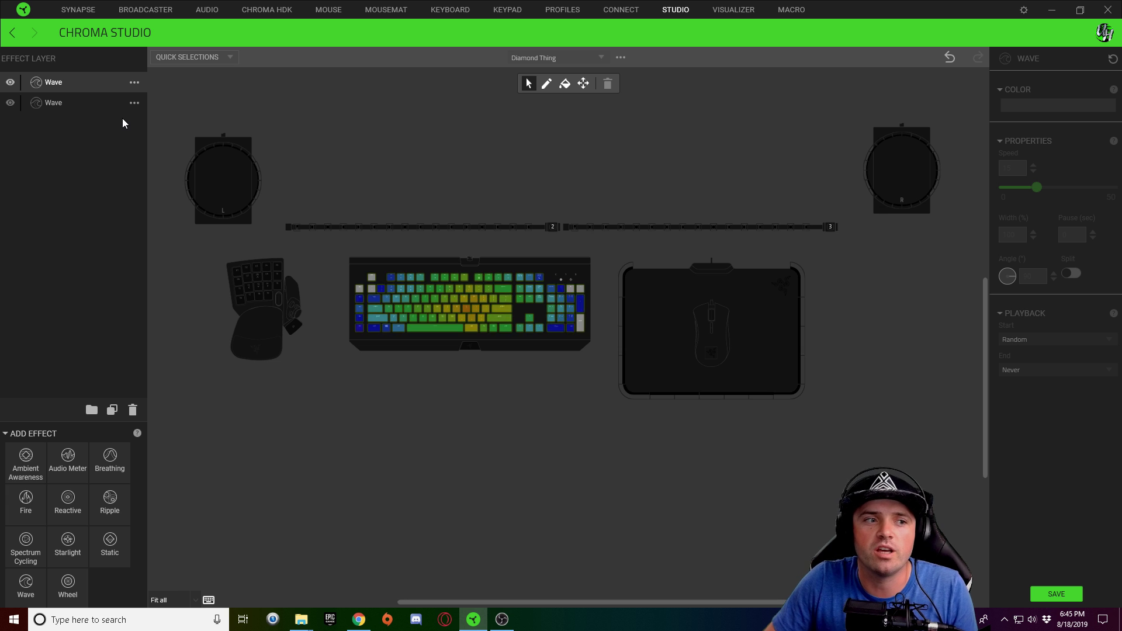
Rename the lower wave layer to Wave1.
double_click(81, 105)
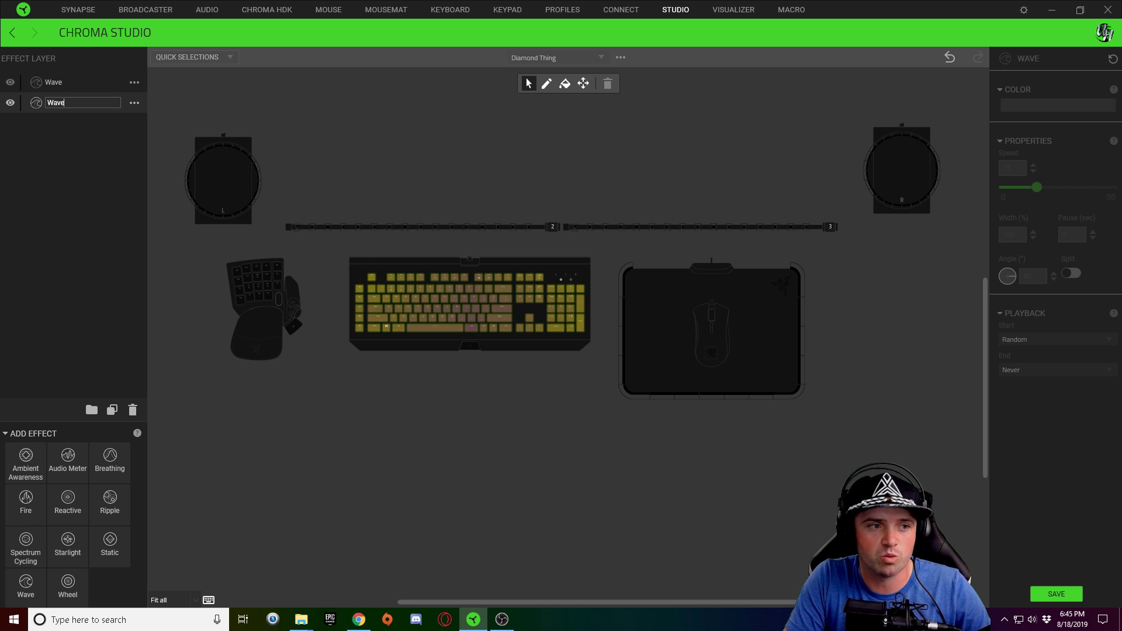
type("Wave1")
left_click(83, 88)
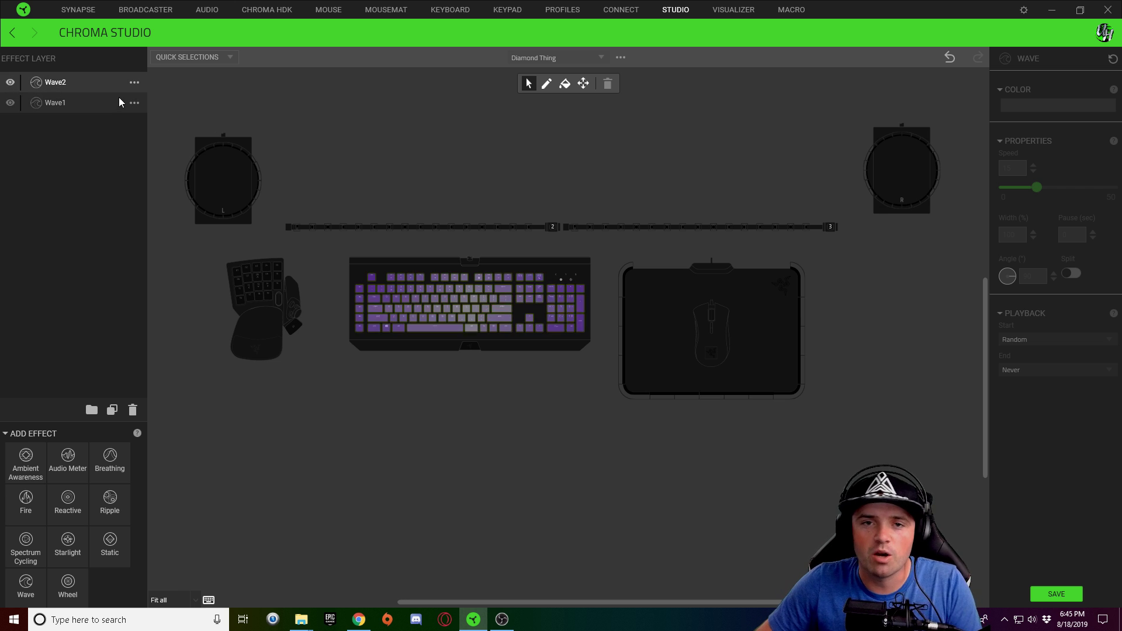
Duplicate Wave1 and name the copy Wave3.
right_click(82, 99)
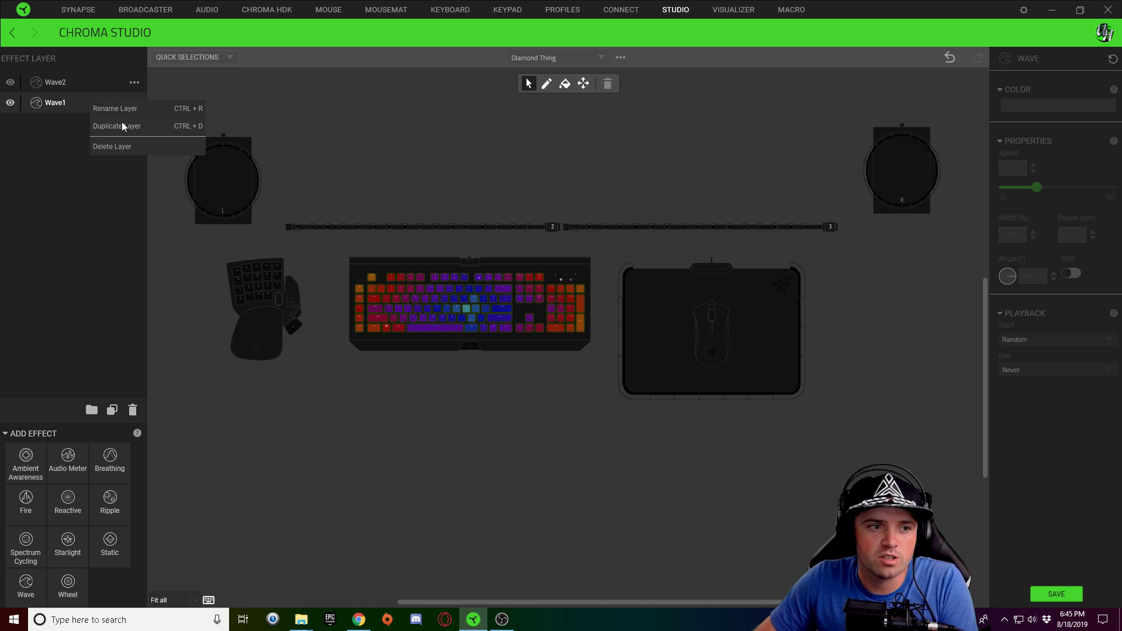
left_click(122, 124)
double_click(85, 82)
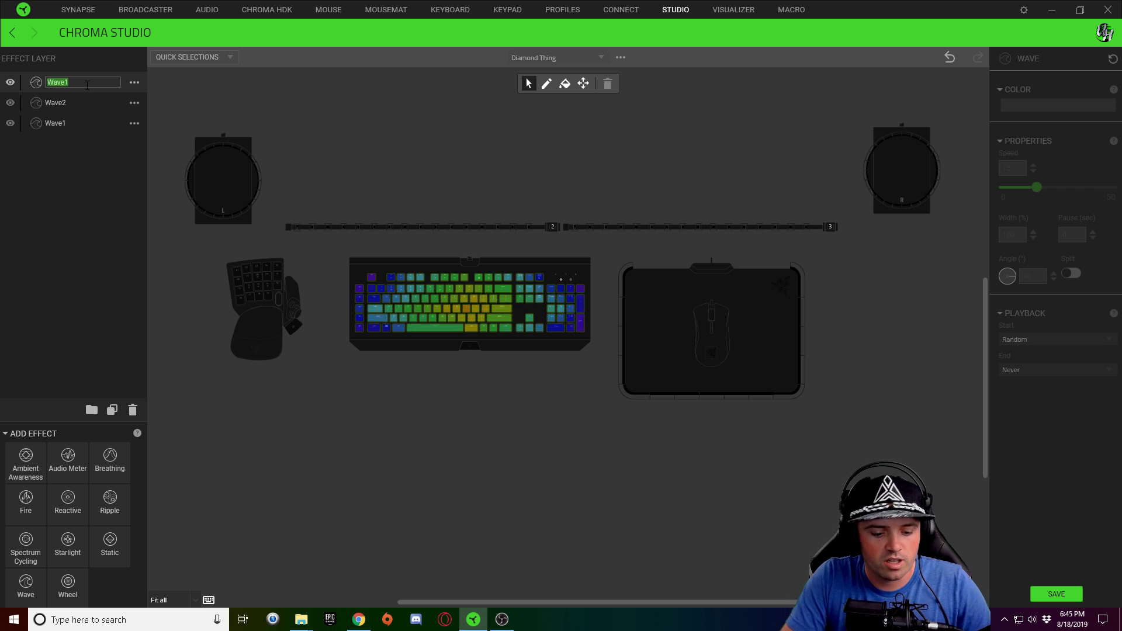
key("BackSpace")
type("3")
key("Return")
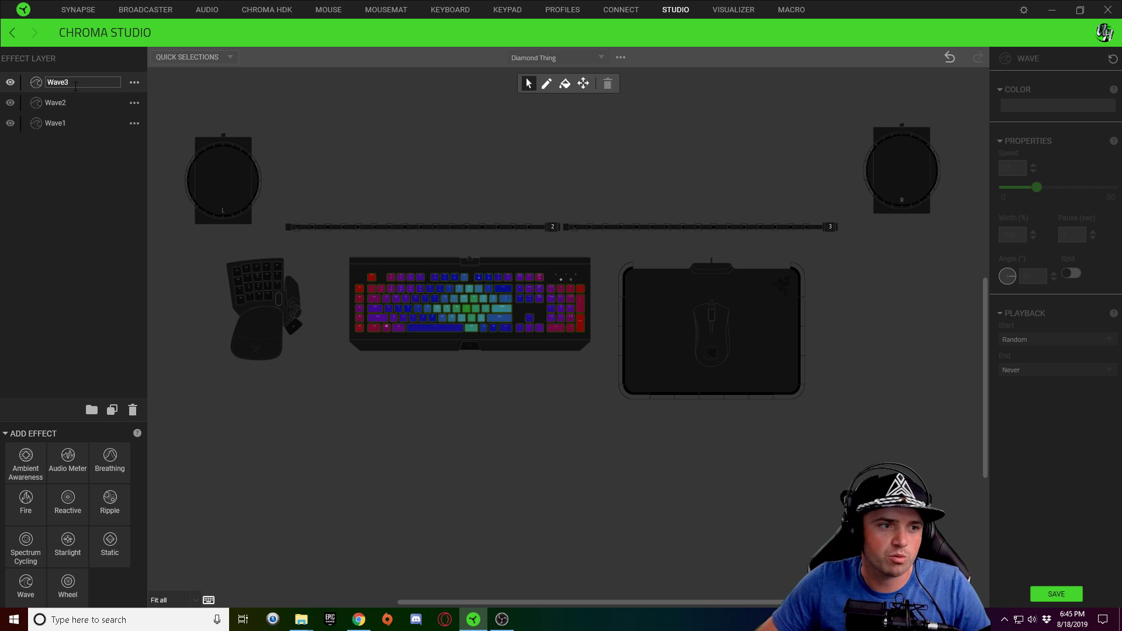
Duplicate Wave2 and name the copy Wave4.
right_click(90, 101)
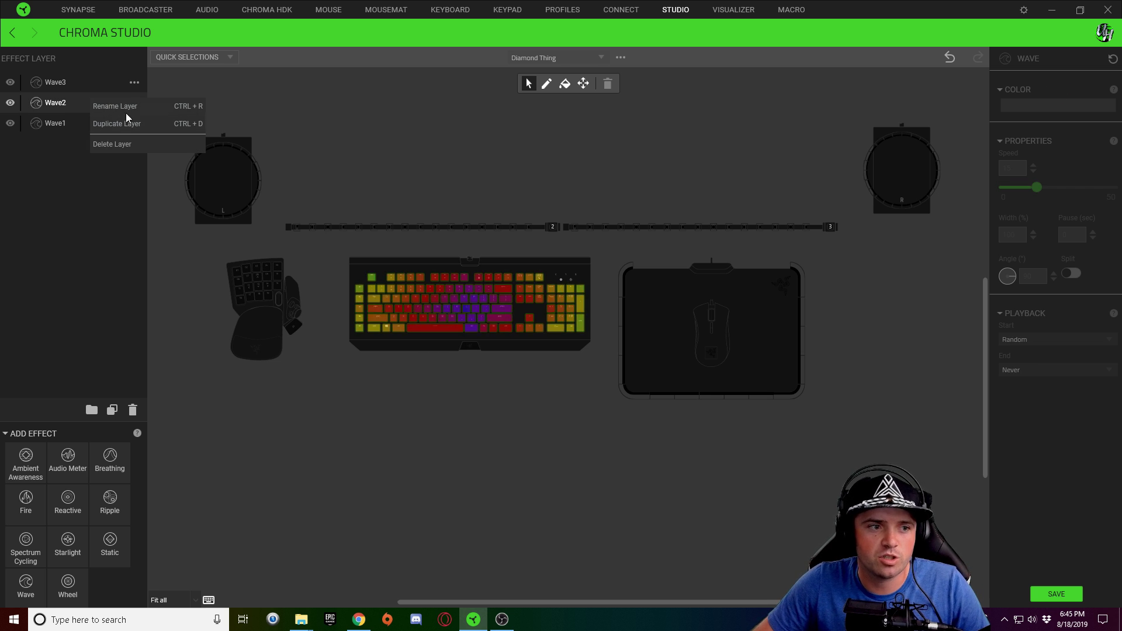
left_click(127, 117)
double_click(87, 84)
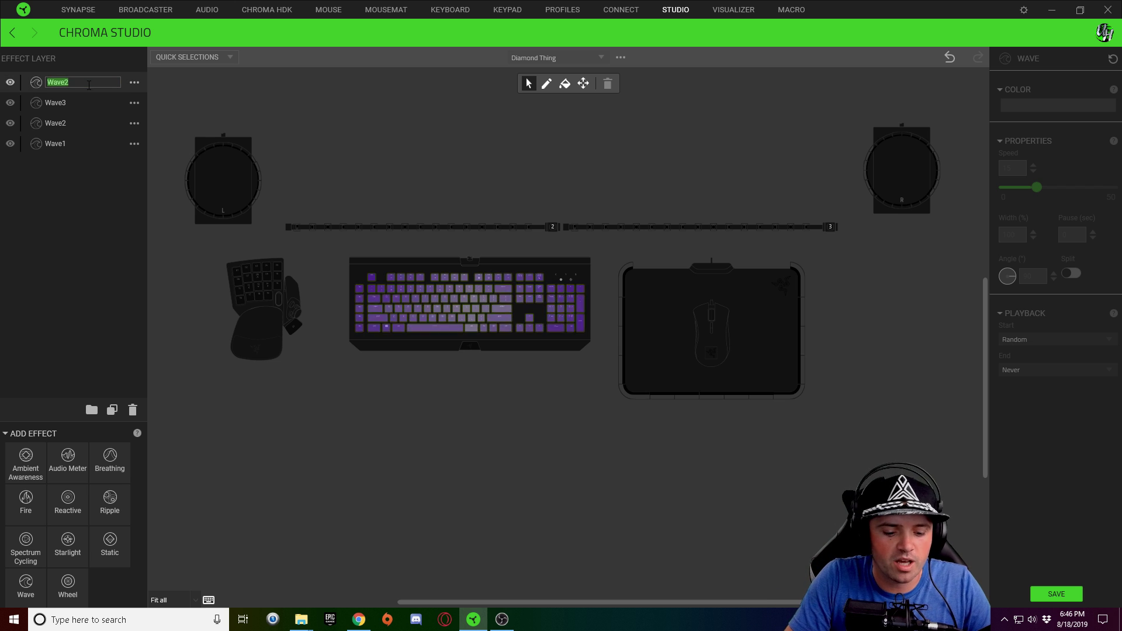
type("Wave4")
key("Return")
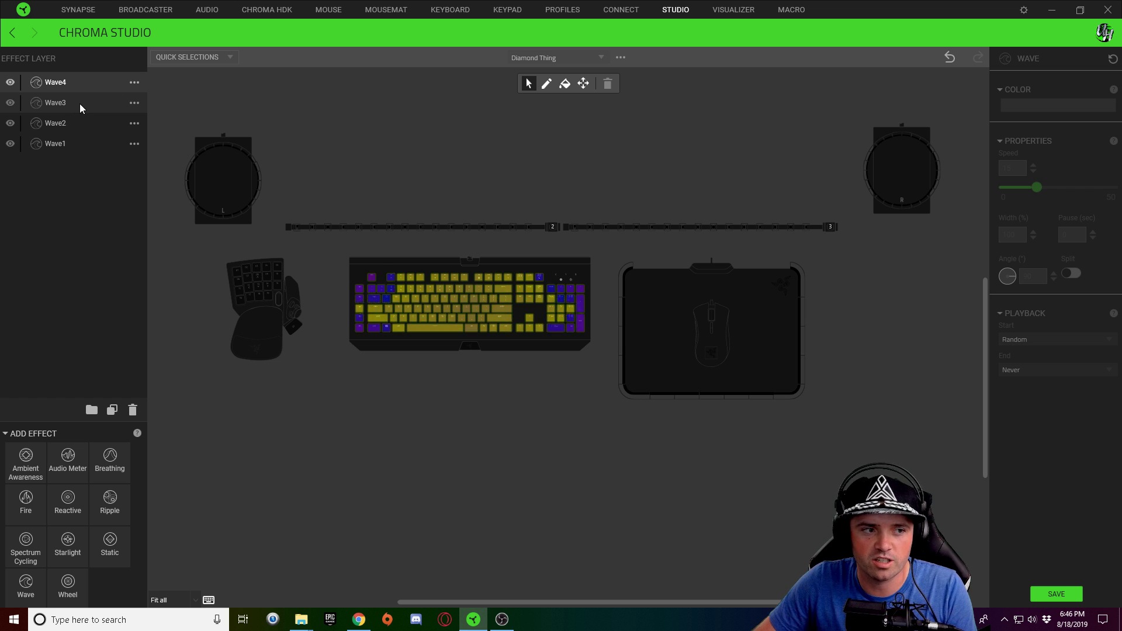
On Wave3, select the keypad, both light strips, both speakers and the mousemat.
left_click(78, 104)
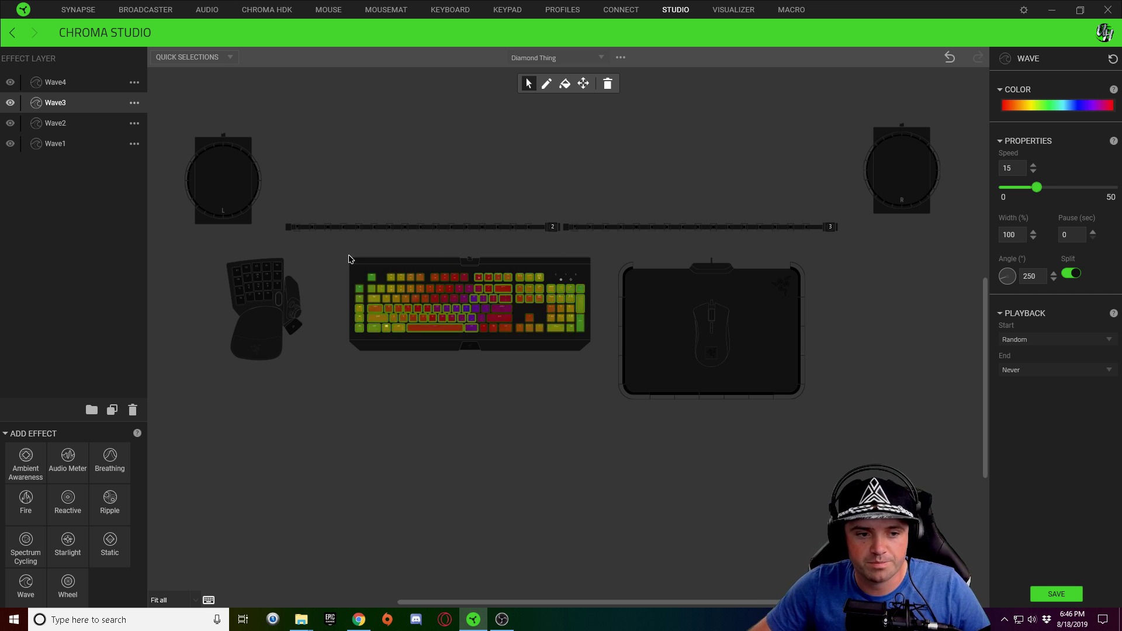
left_click(244, 259)
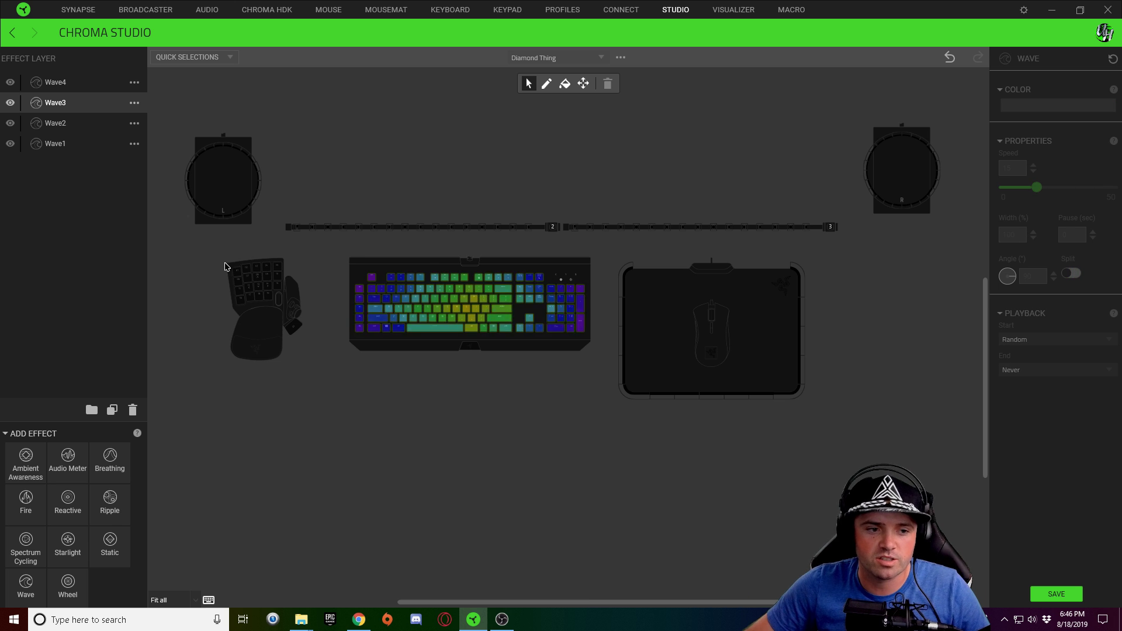
left_click_drag(230, 258, 333, 371)
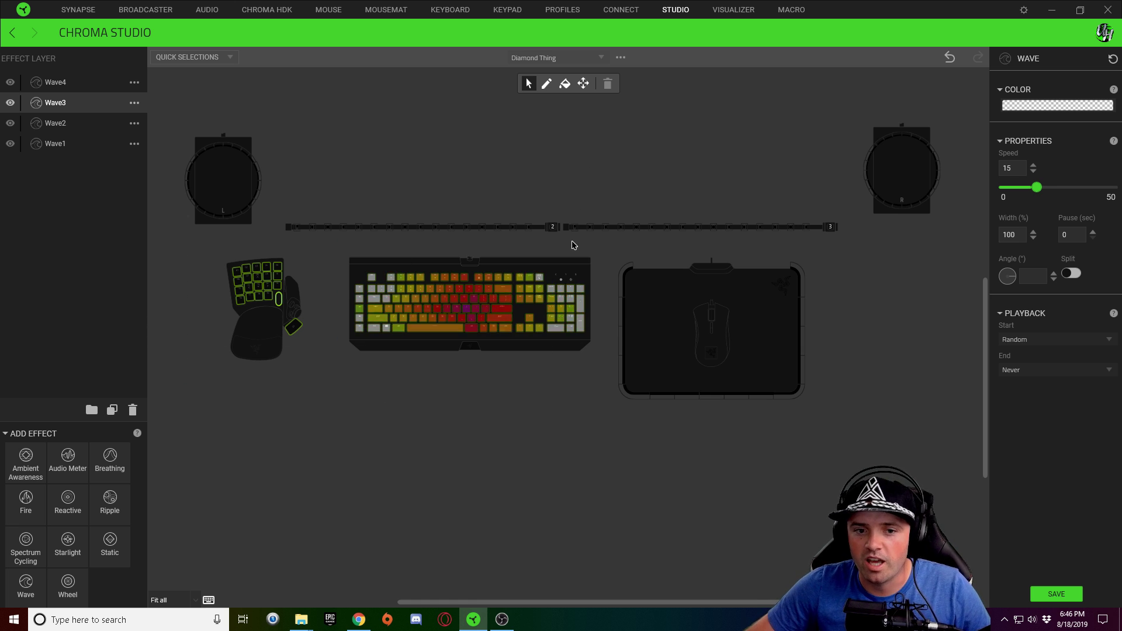
left_click_drag(574, 245, 944, 120)
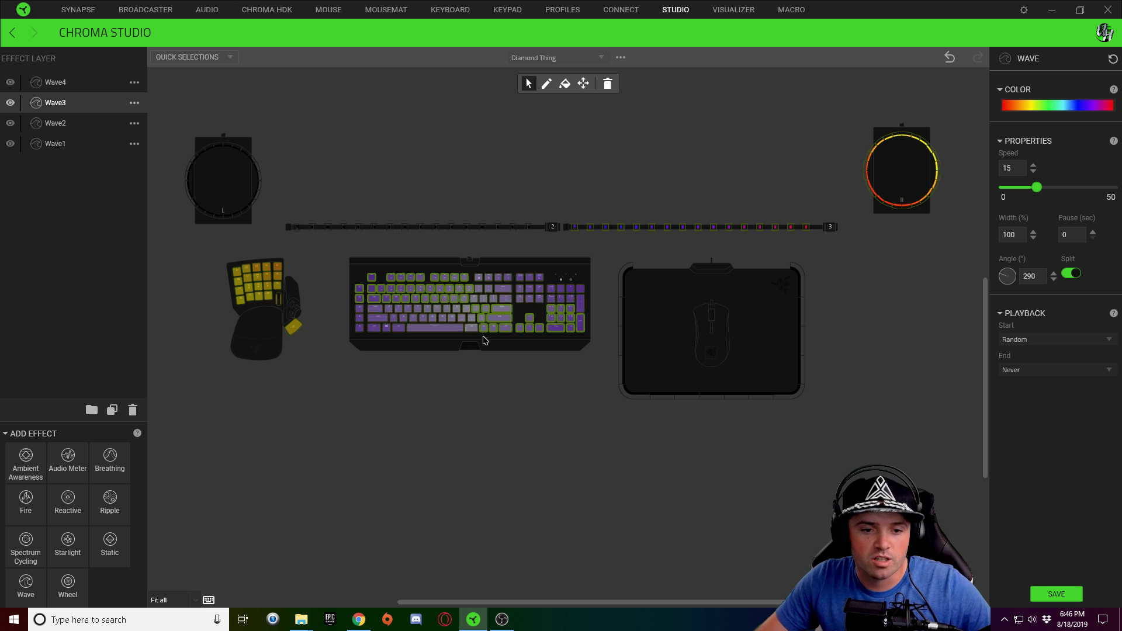
left_click_drag(157, 121, 855, 452)
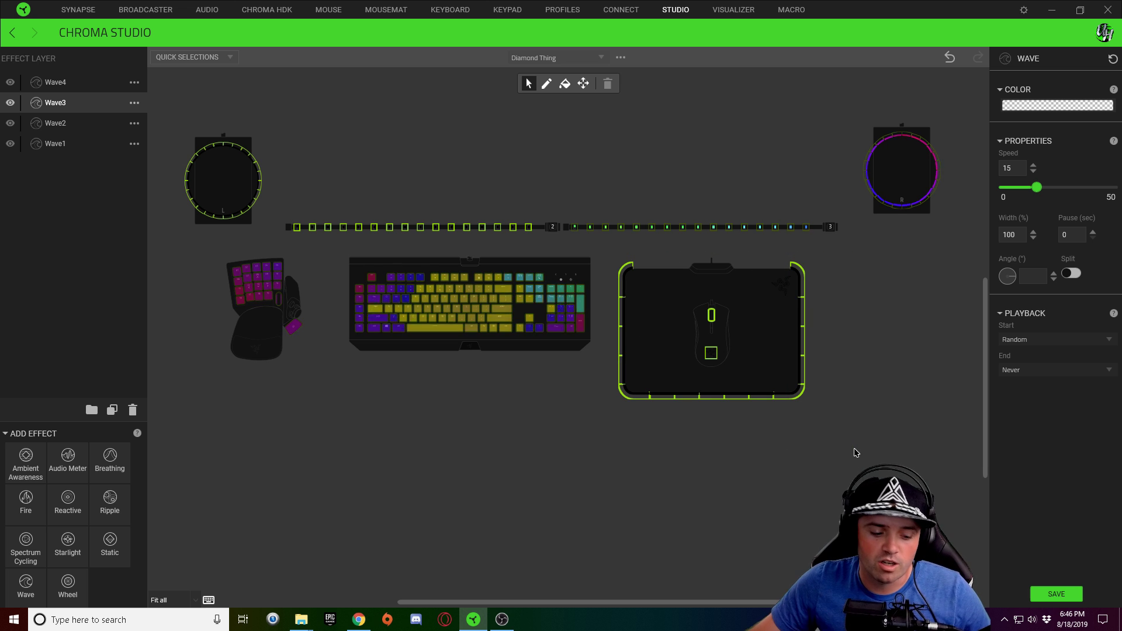
left_click(854, 454)
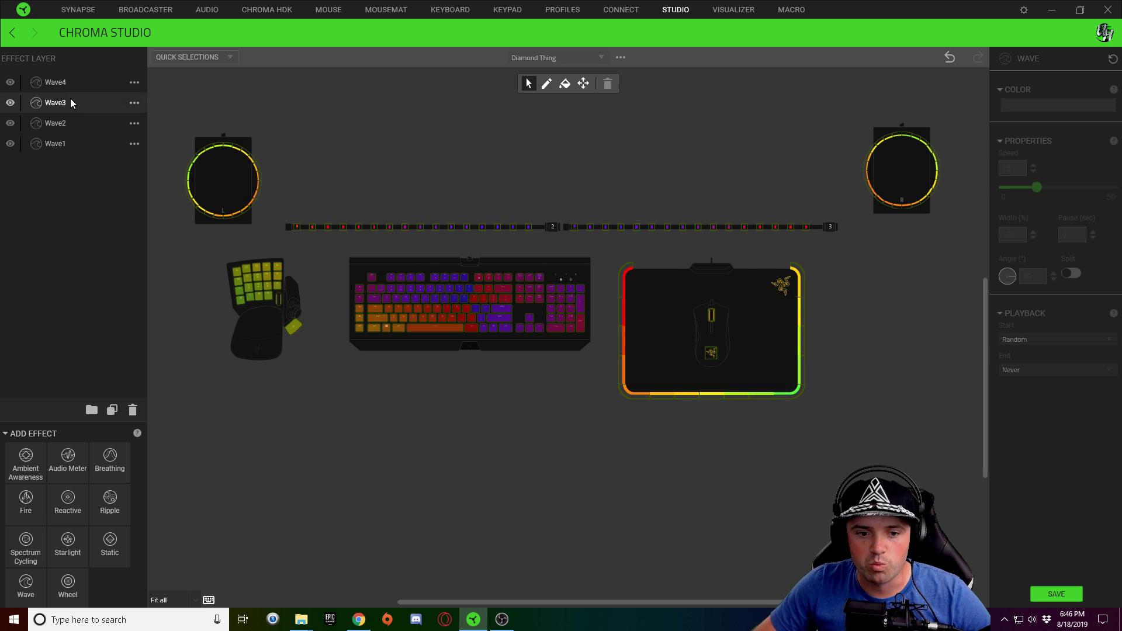
left_click_drag(330, 268, 595, 403)
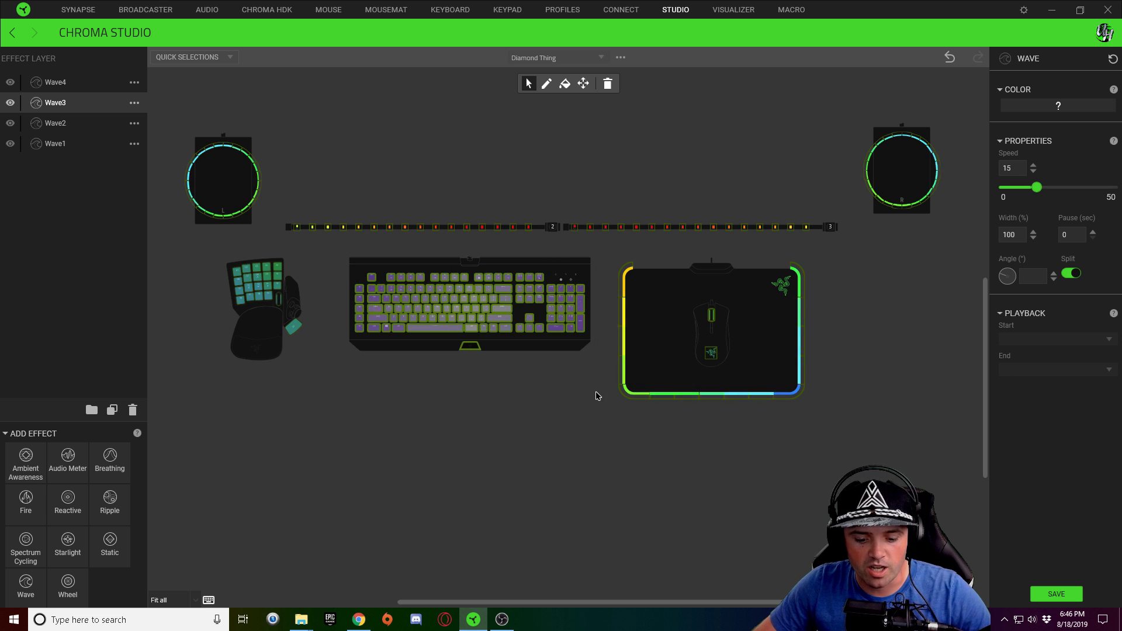
left_click(592, 391)
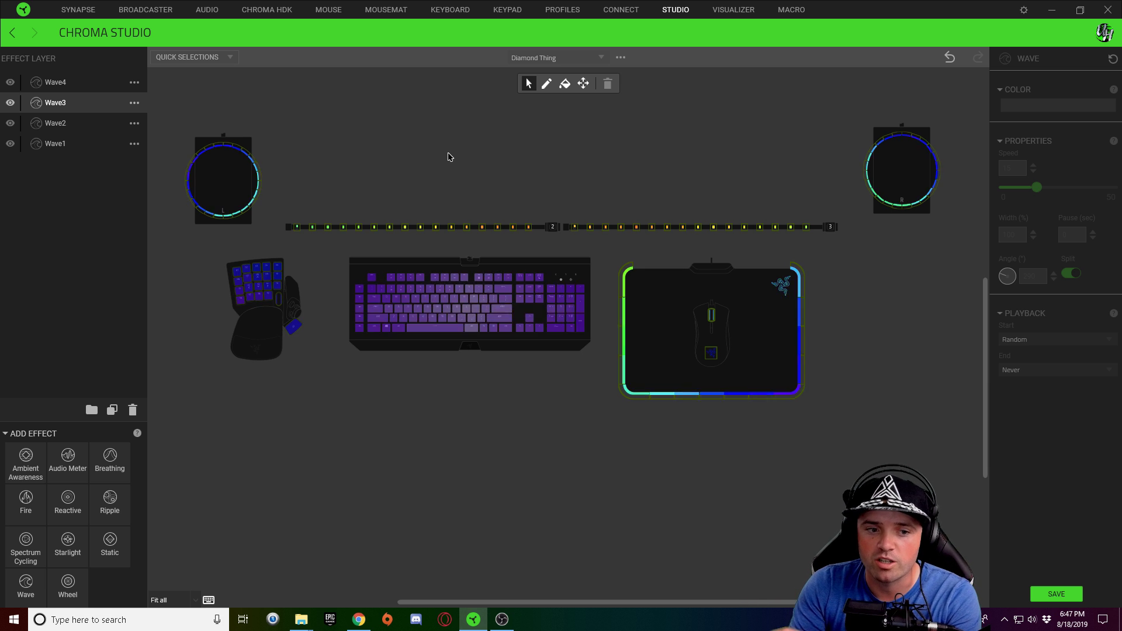
left_click(83, 84)
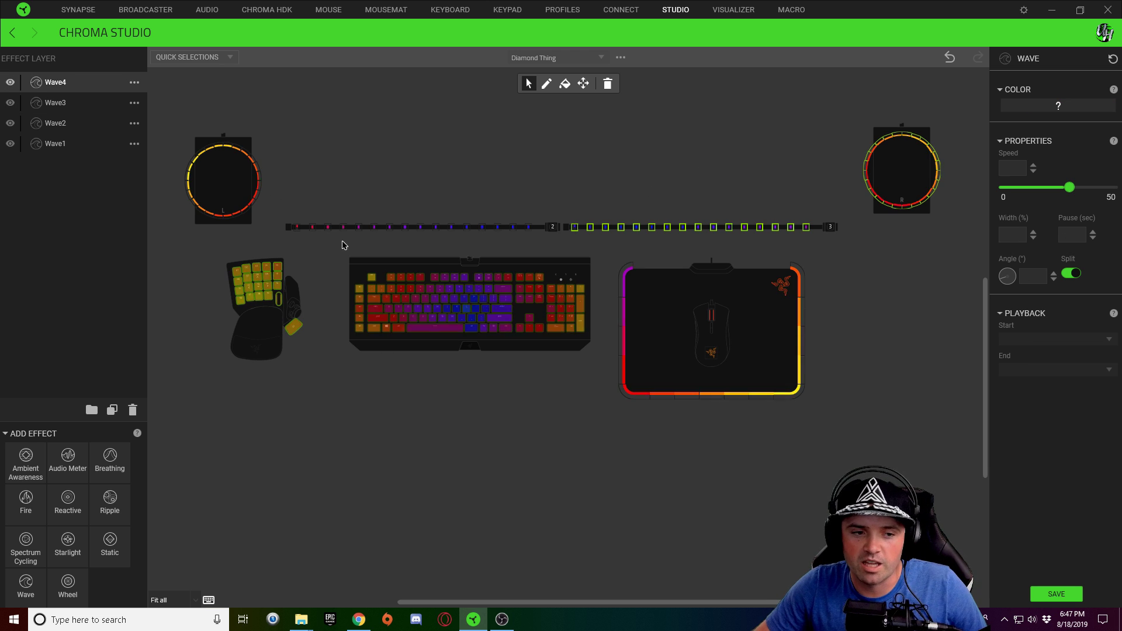
On Wave4, pick the keypad, strips, right speaker and keyboard, then clear the selection.
left_click(298, 306)
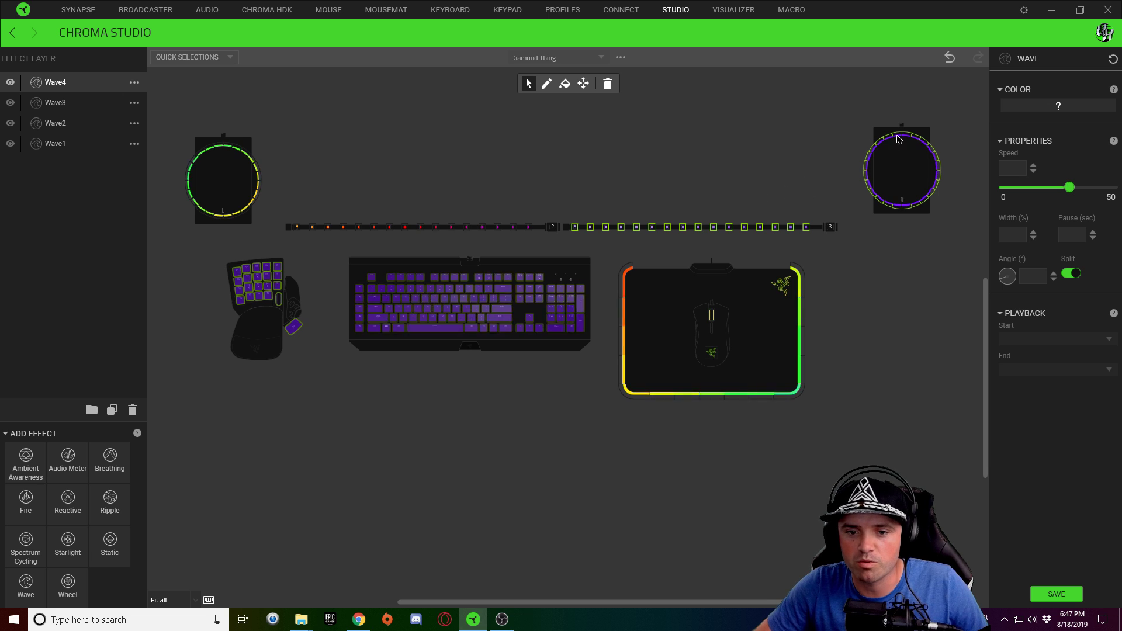
left_click(720, 158)
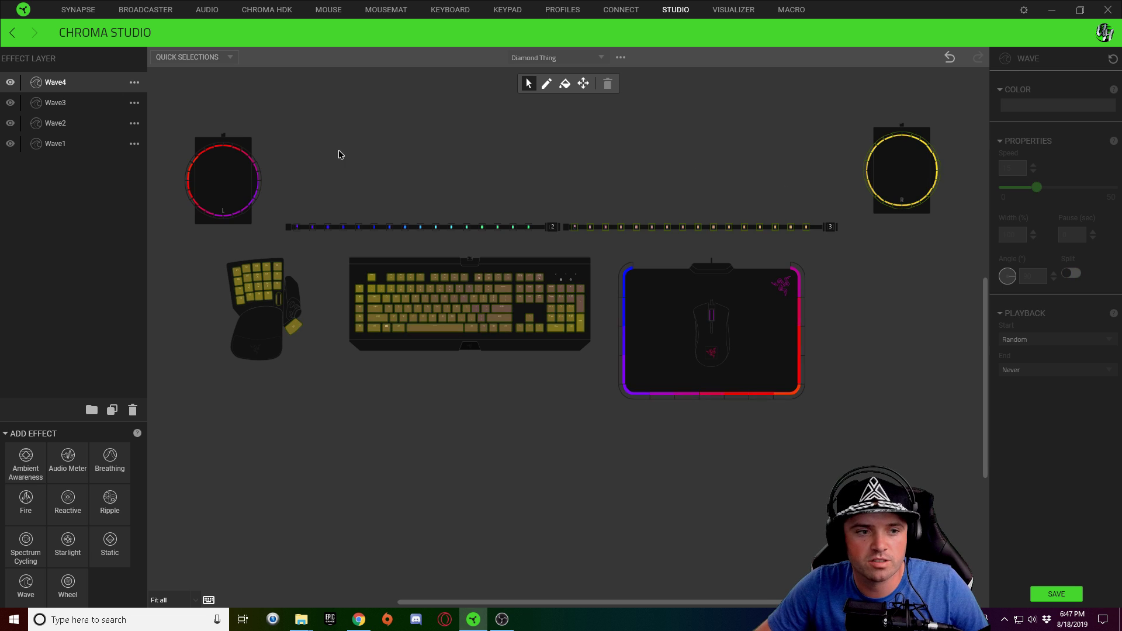
left_click(398, 287)
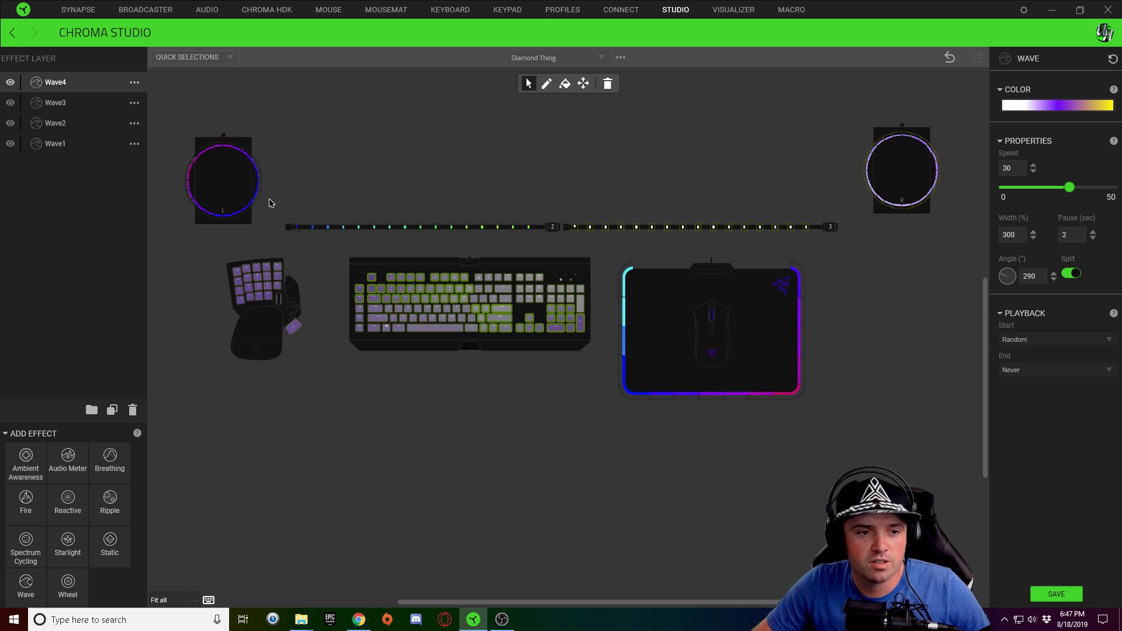
left_click_drag(270, 206, 960, 458)
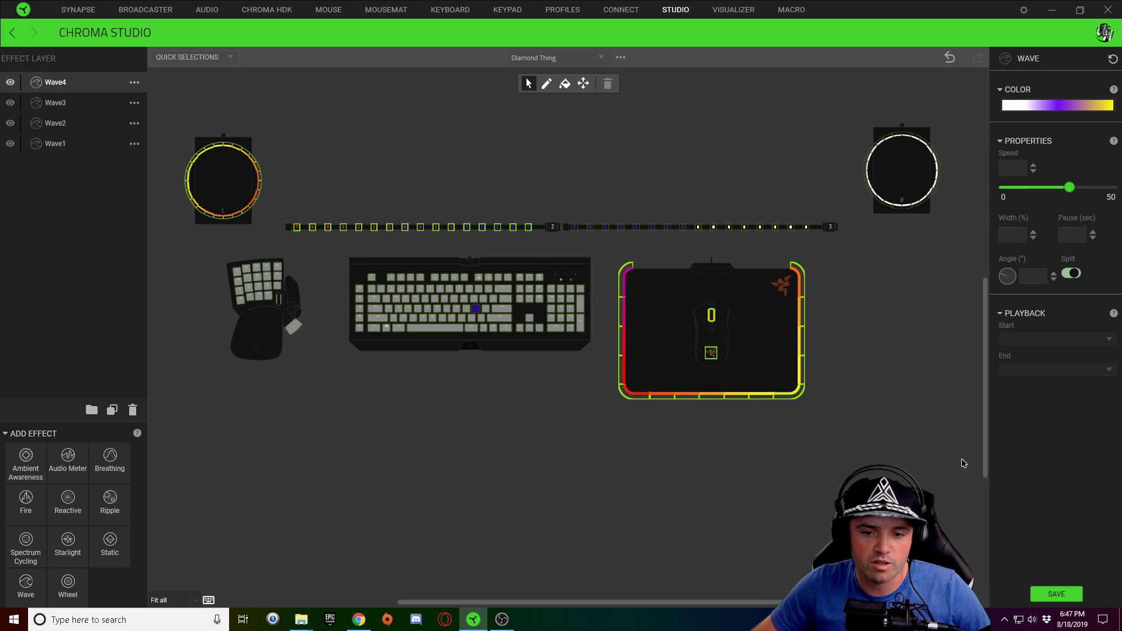
left_click(595, 416)
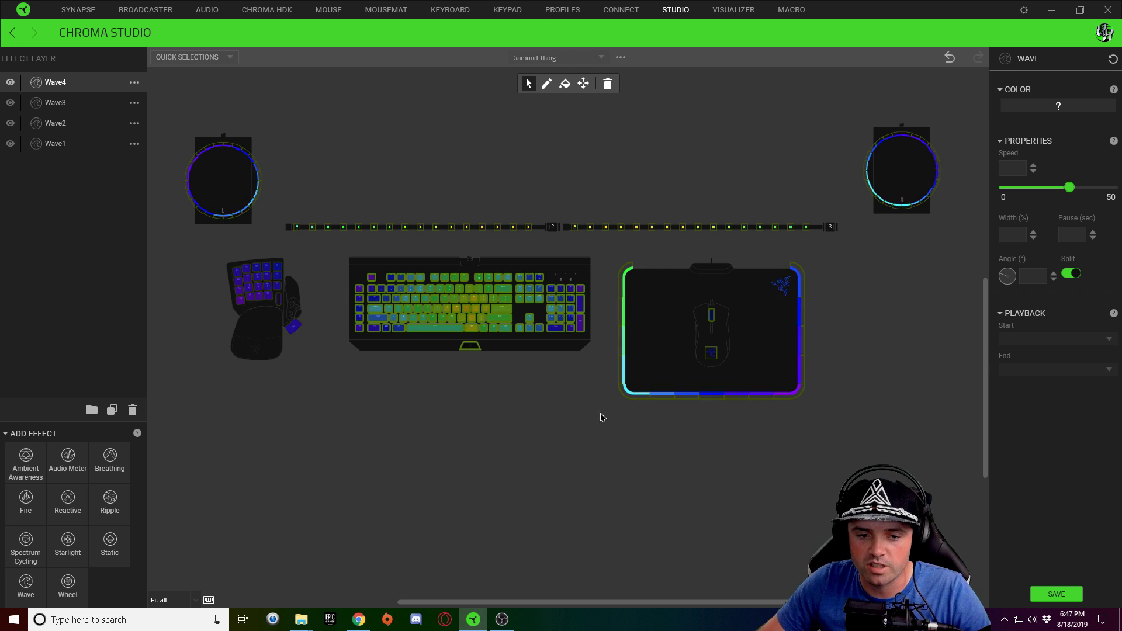
left_click(526, 410)
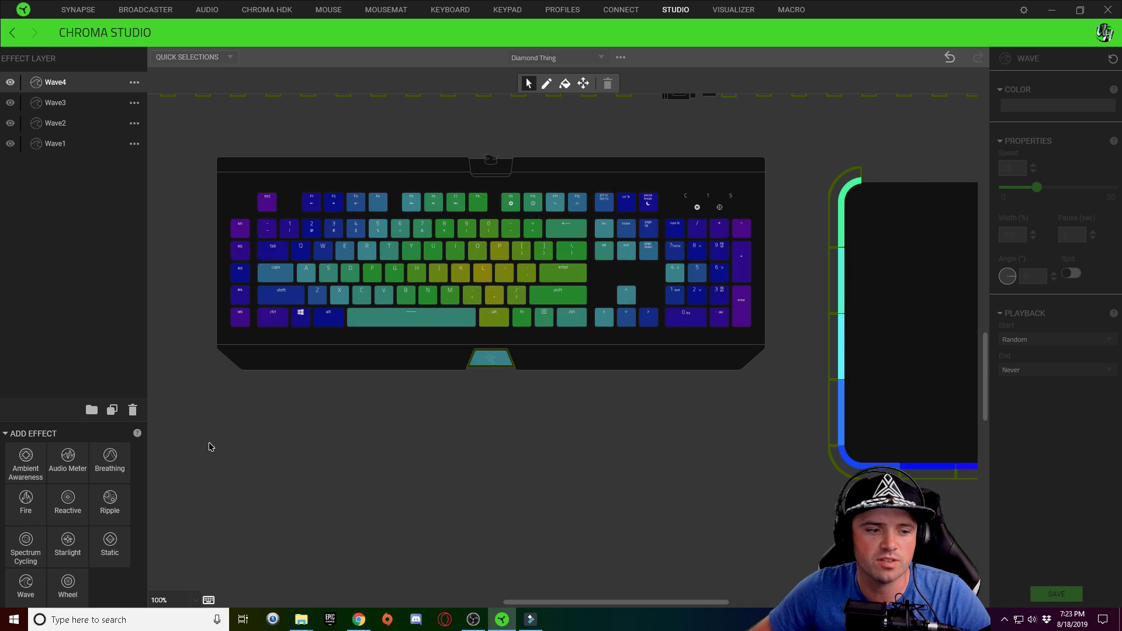
Add a white Reactive layer above Wave1–Wave4 and save the Diamond Thing effect.
left_click(75, 508)
left_click(64, 86)
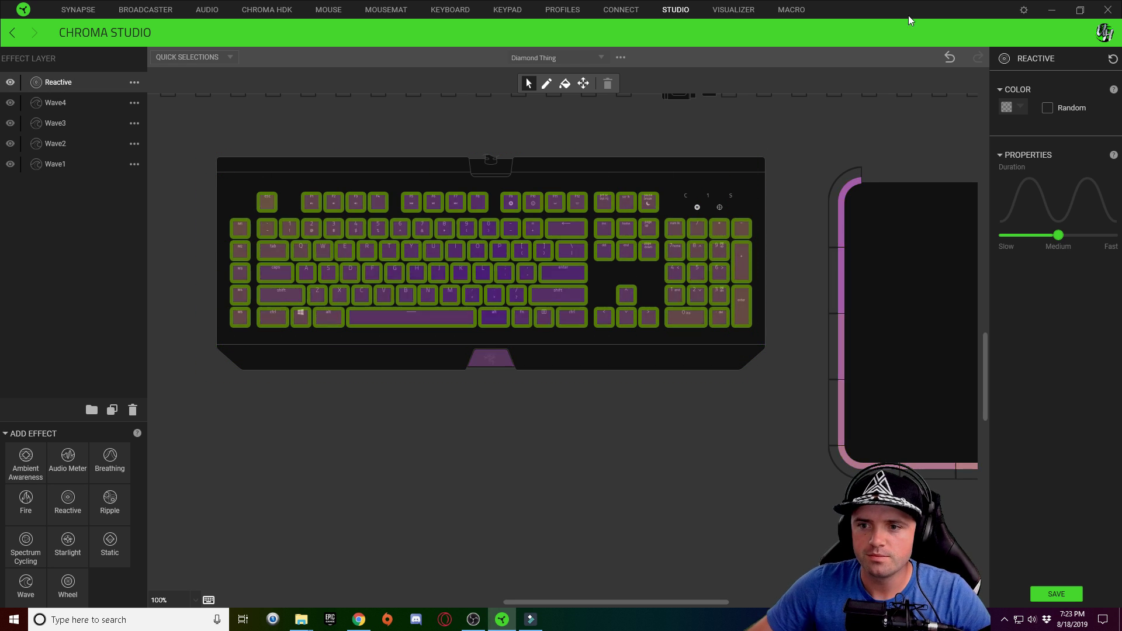
left_click(1020, 108)
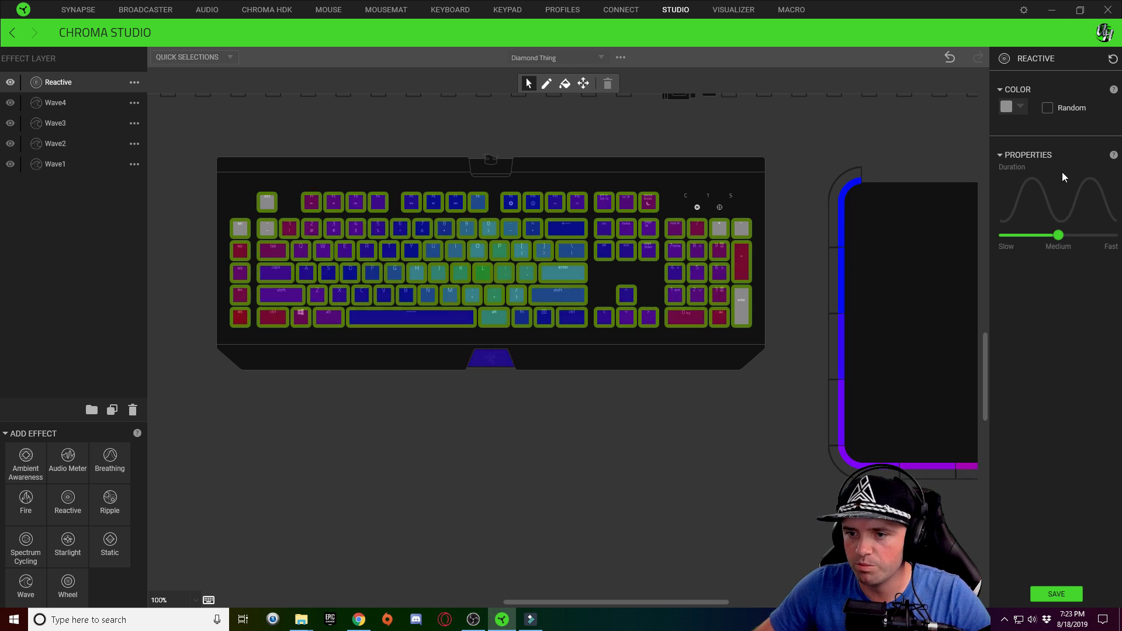
left_click(1061, 594)
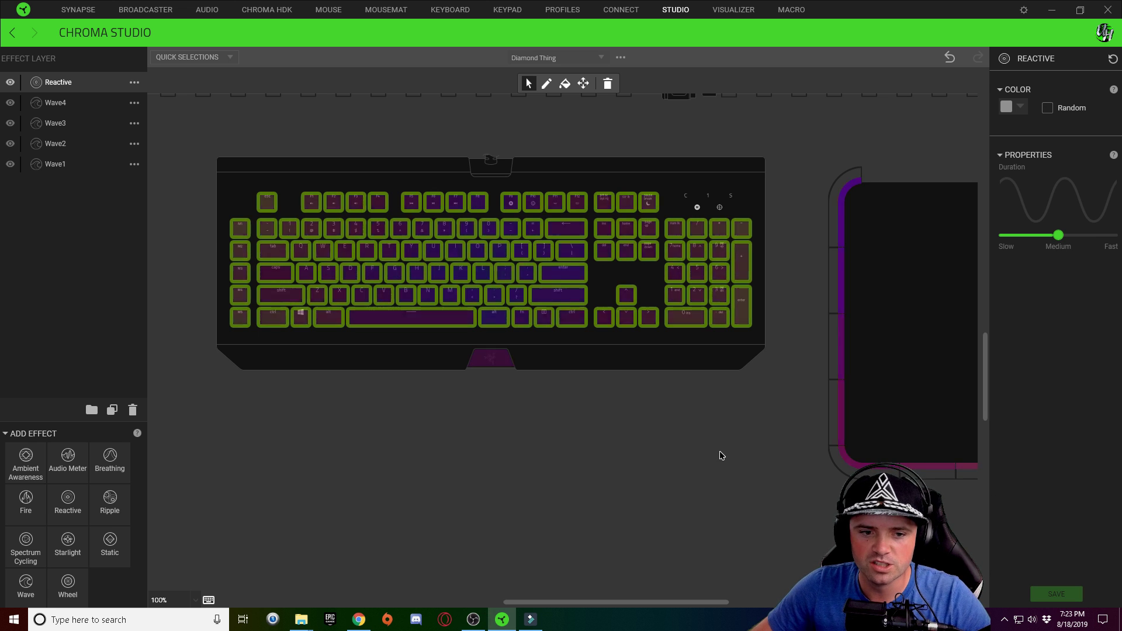